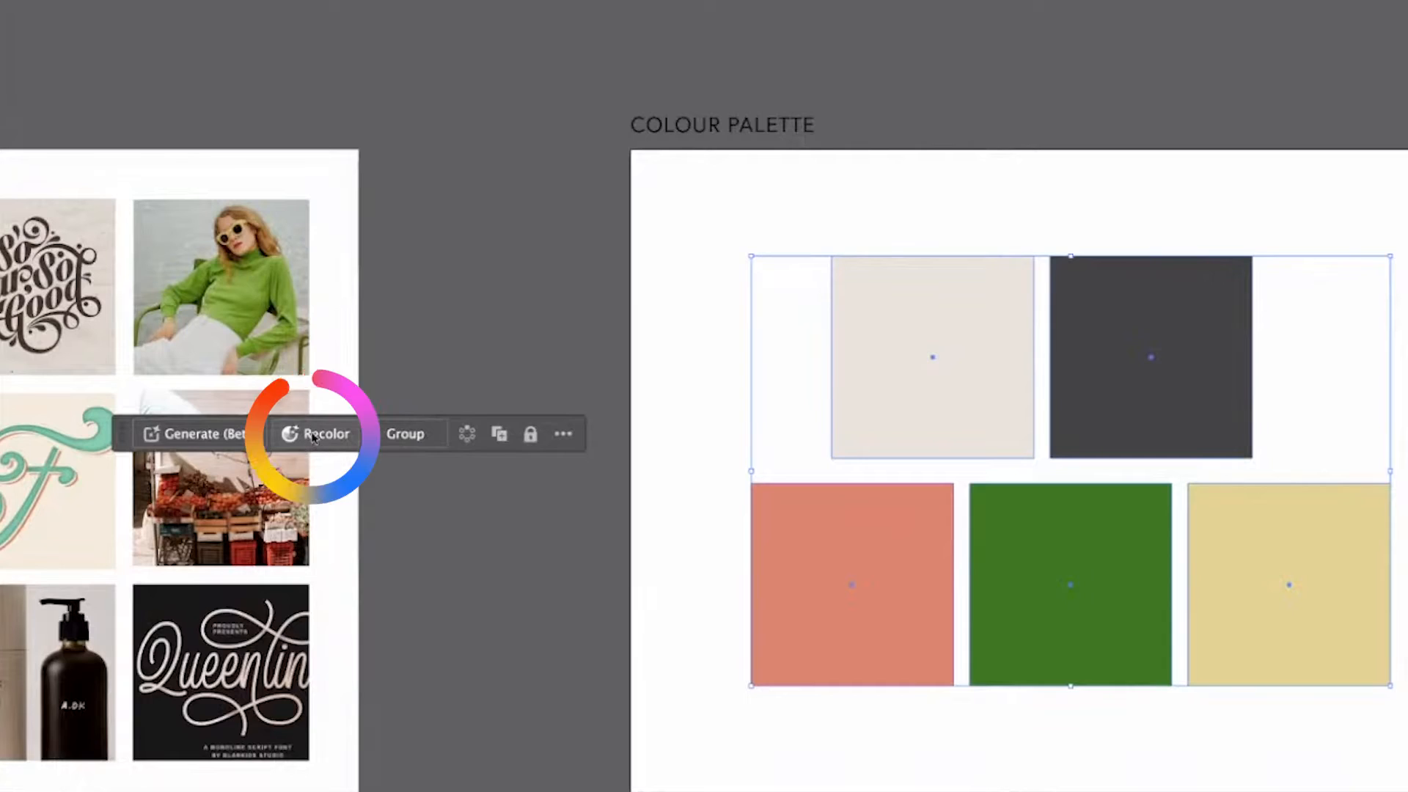
Use Generative Recolor on the colour palette squares with the prompt "summer in italy".
left_click(1126, 123)
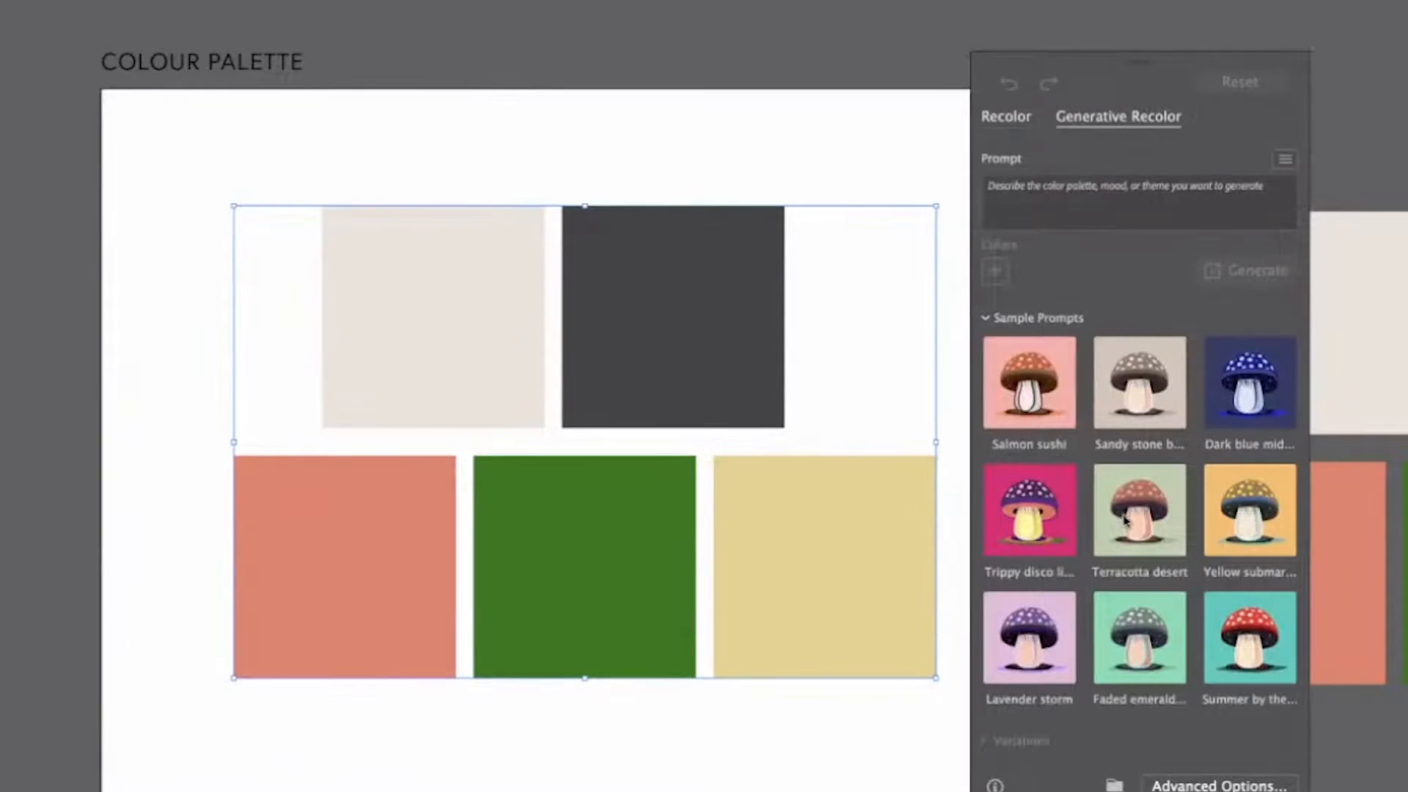
type("summer in")
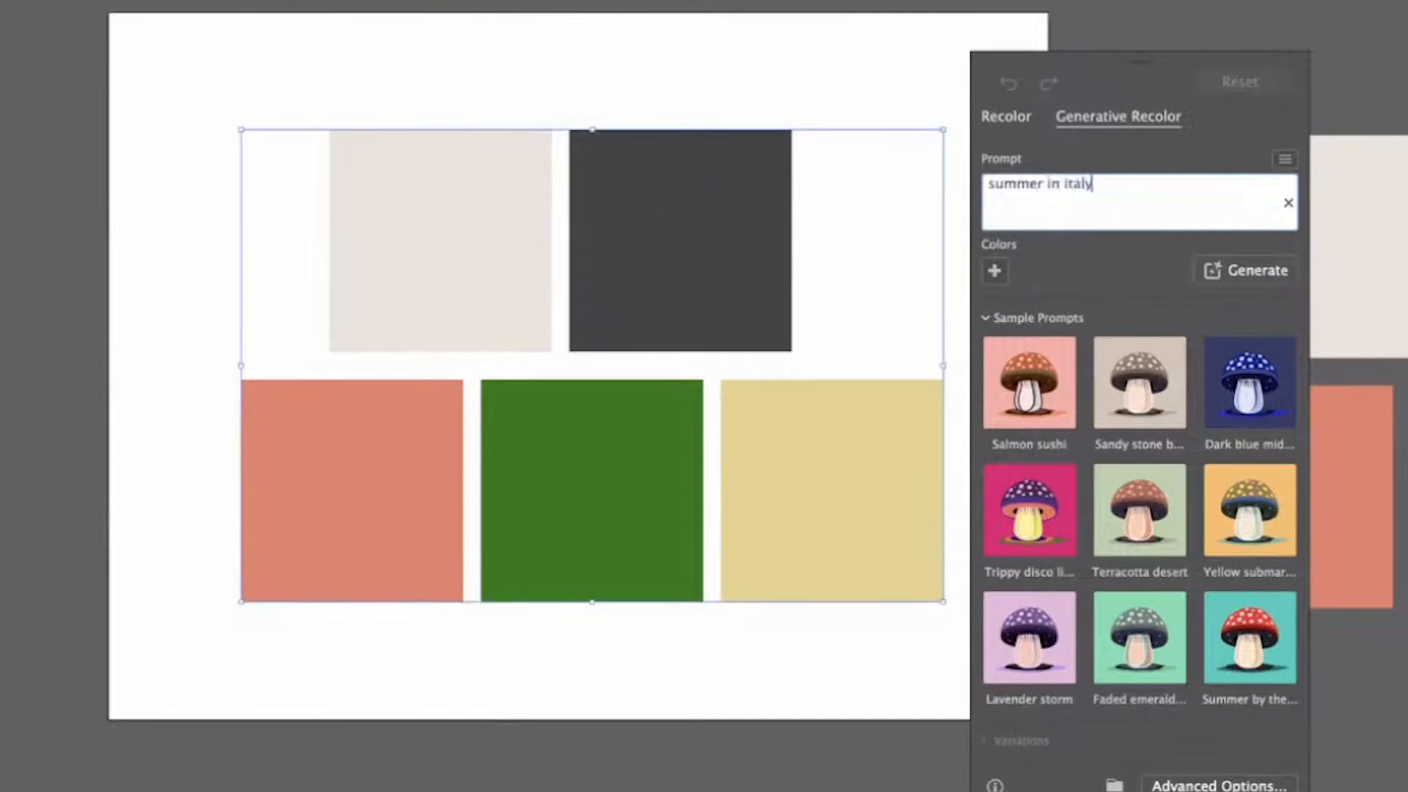
type("italy")
key("Return")
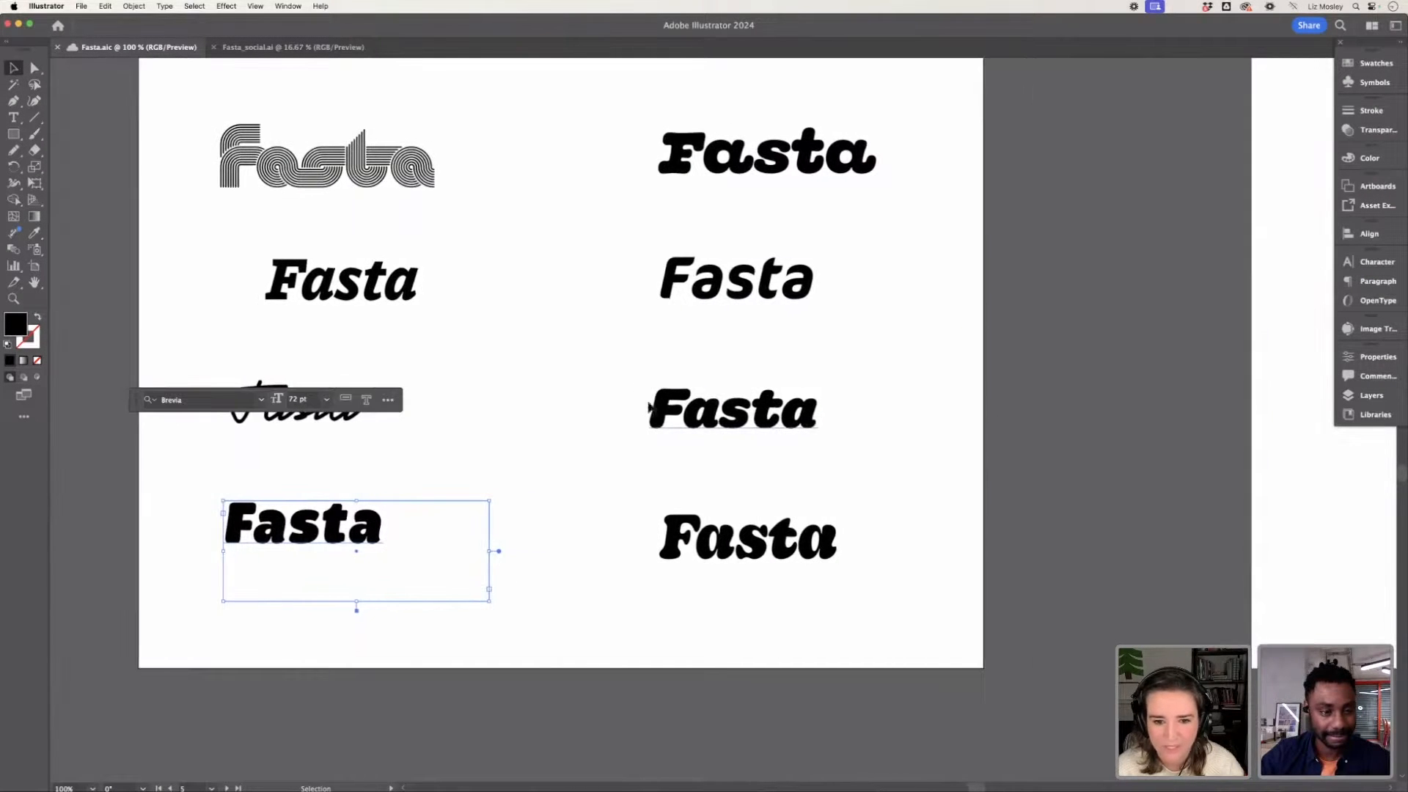
Copy the chosen Marigny "Fasta" wordmark onto the blank logo artboard beside the font options.
left_click(797, 415)
scroll(712, 408, "right", 7)
scroll(710, 408, "right", 12)
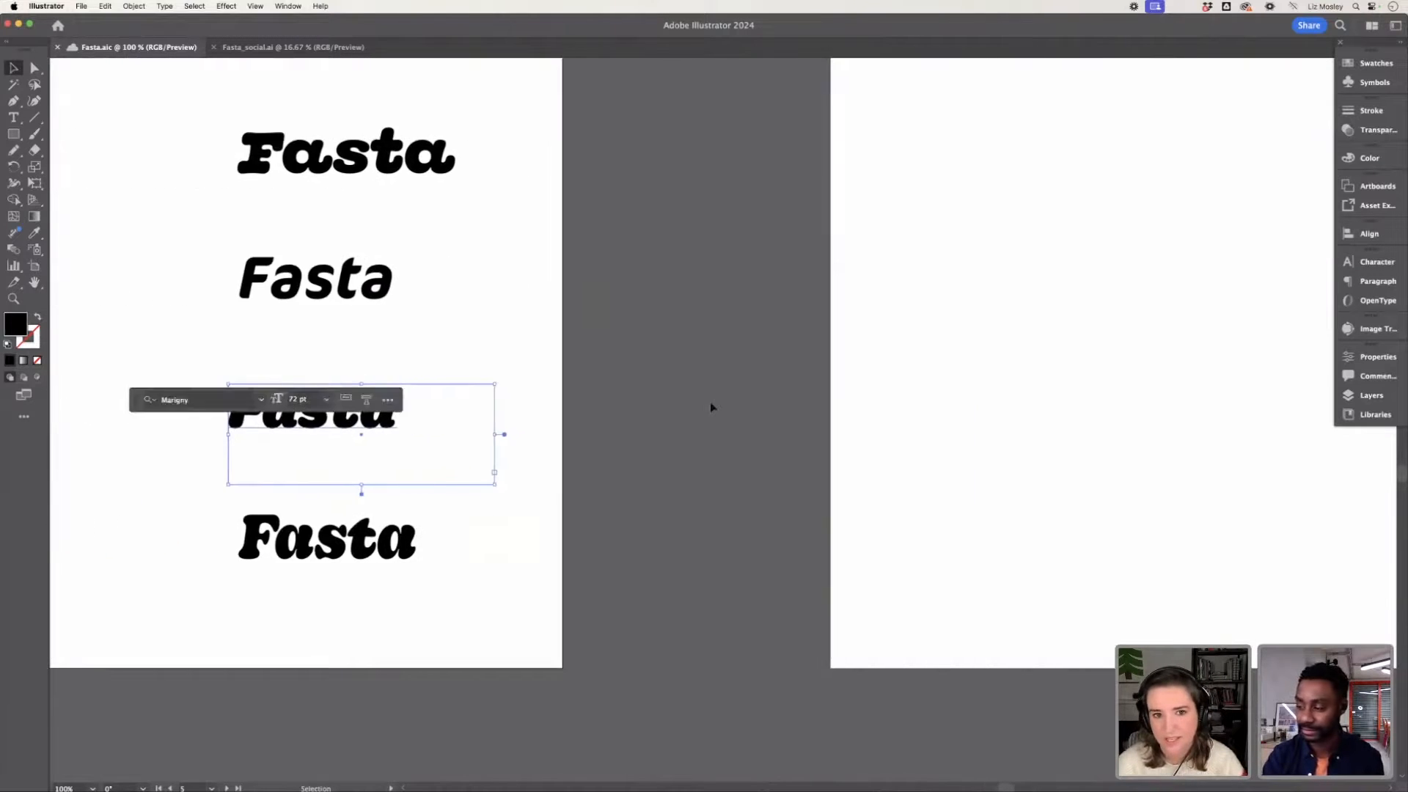
scroll(710, 408, "right", 3)
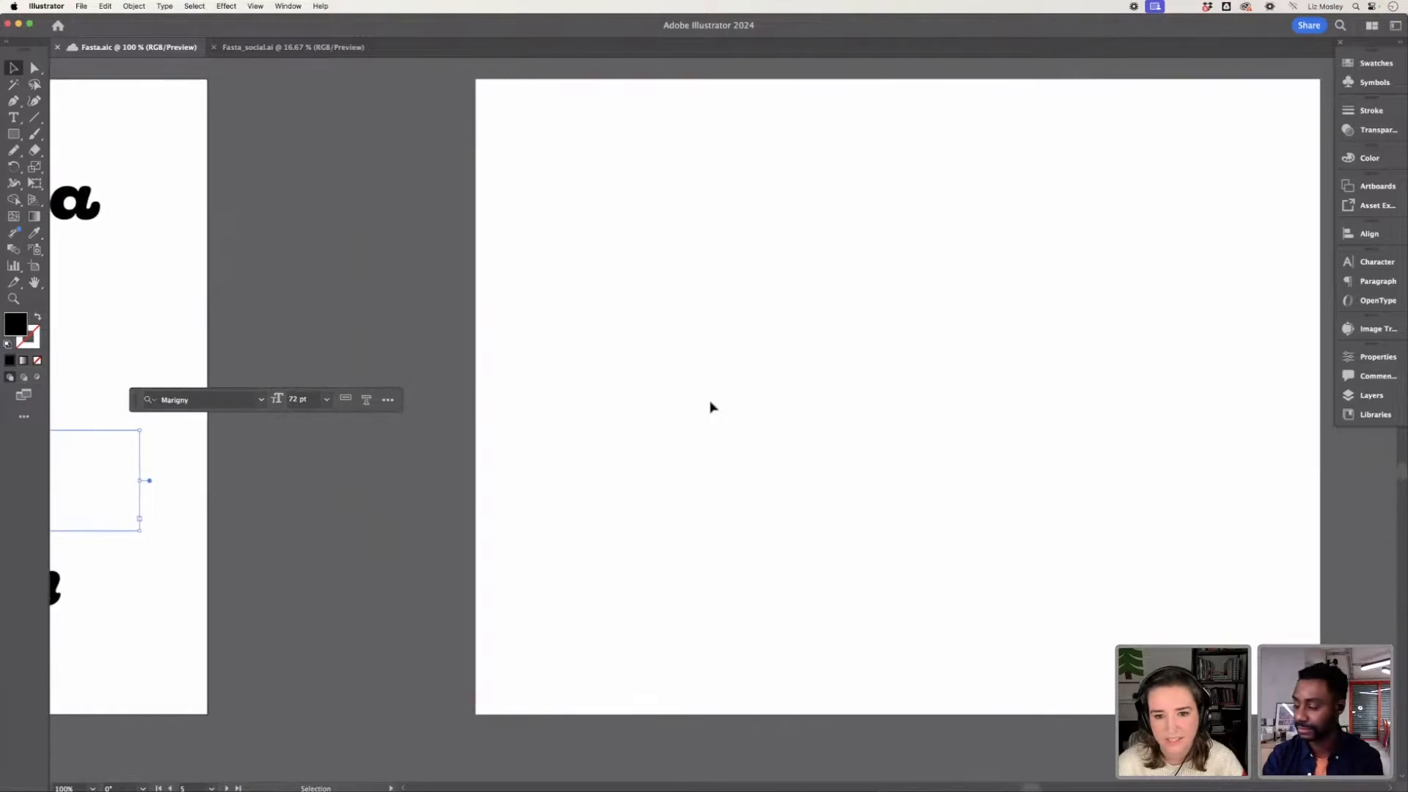
key("super+v")
left_click_drag(825, 366, 869, 373)
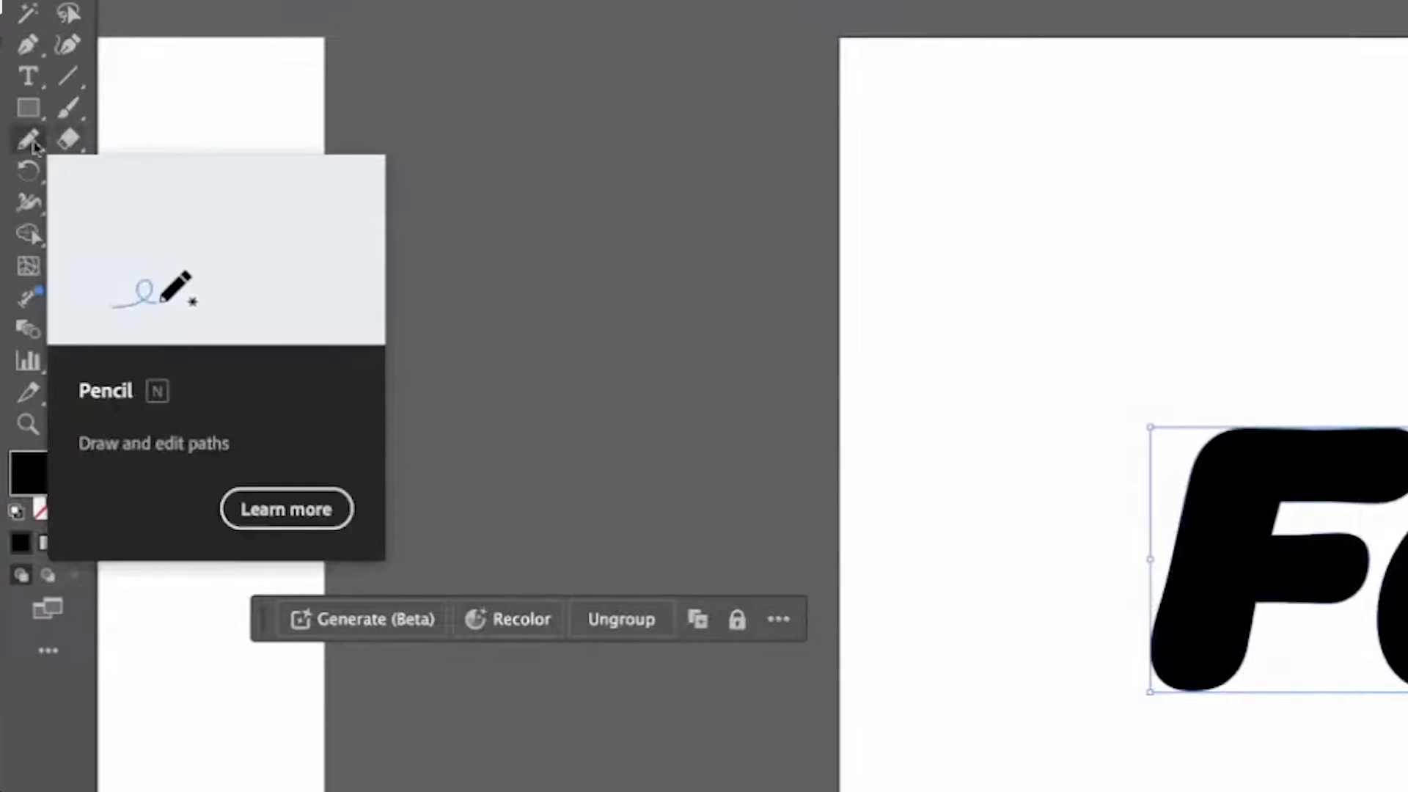
Extend the F's stem above its crossbar with the Pencil tool and draw a curled swash off its left side.
left_click_drag(397, 236, 526, 130)
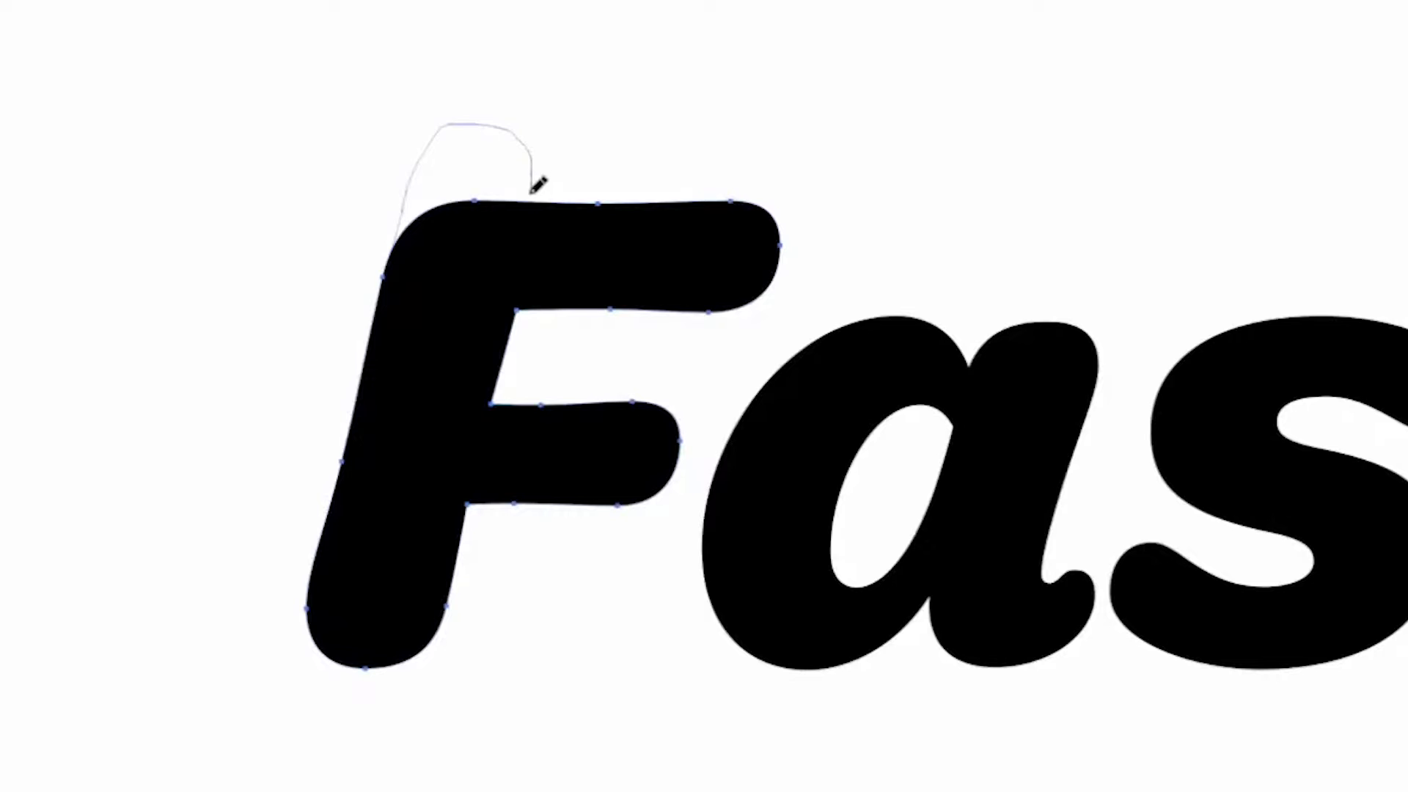
left_click_drag(537, 185, 527, 195)
left_click_drag(660, 198, 438, 396)
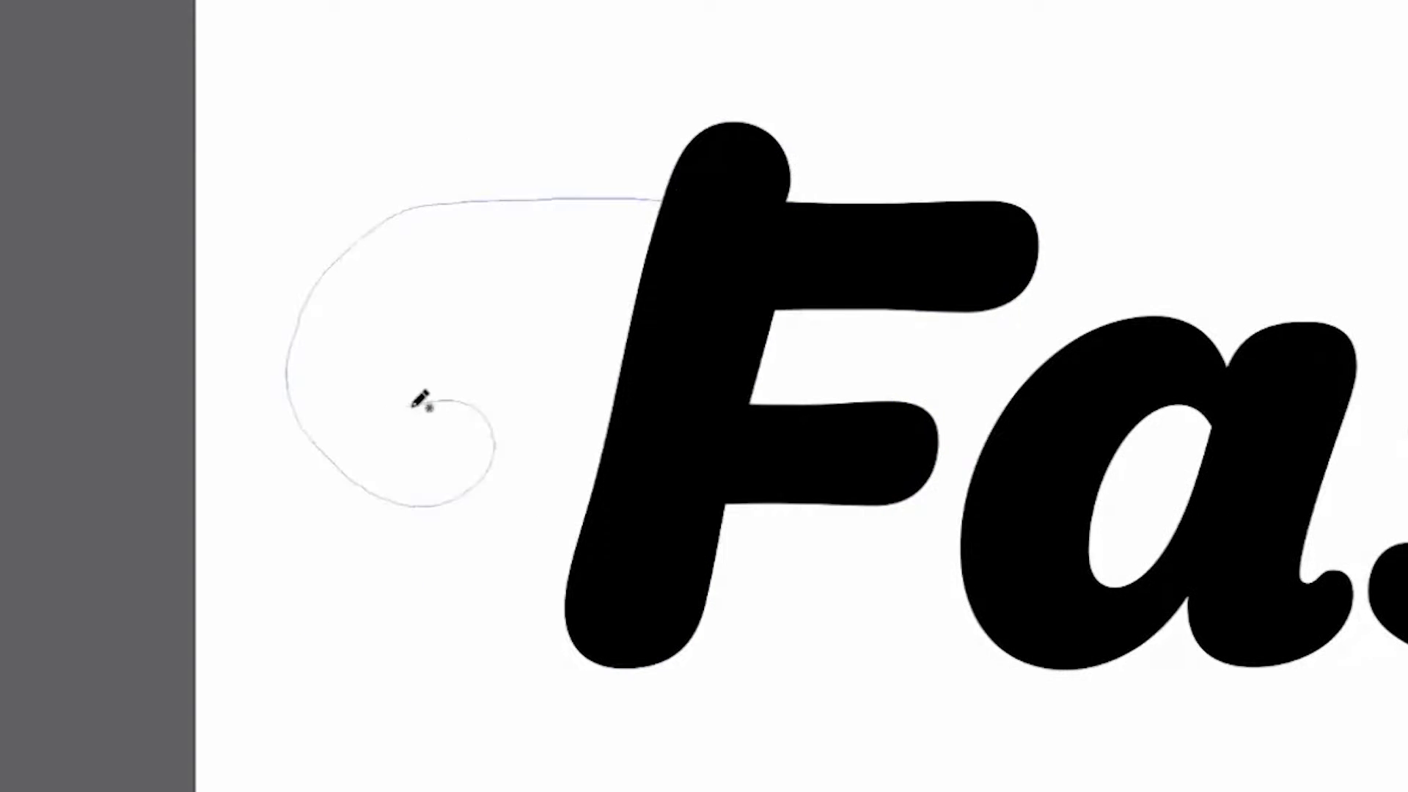
left_click_drag(649, 278, 650, 280)
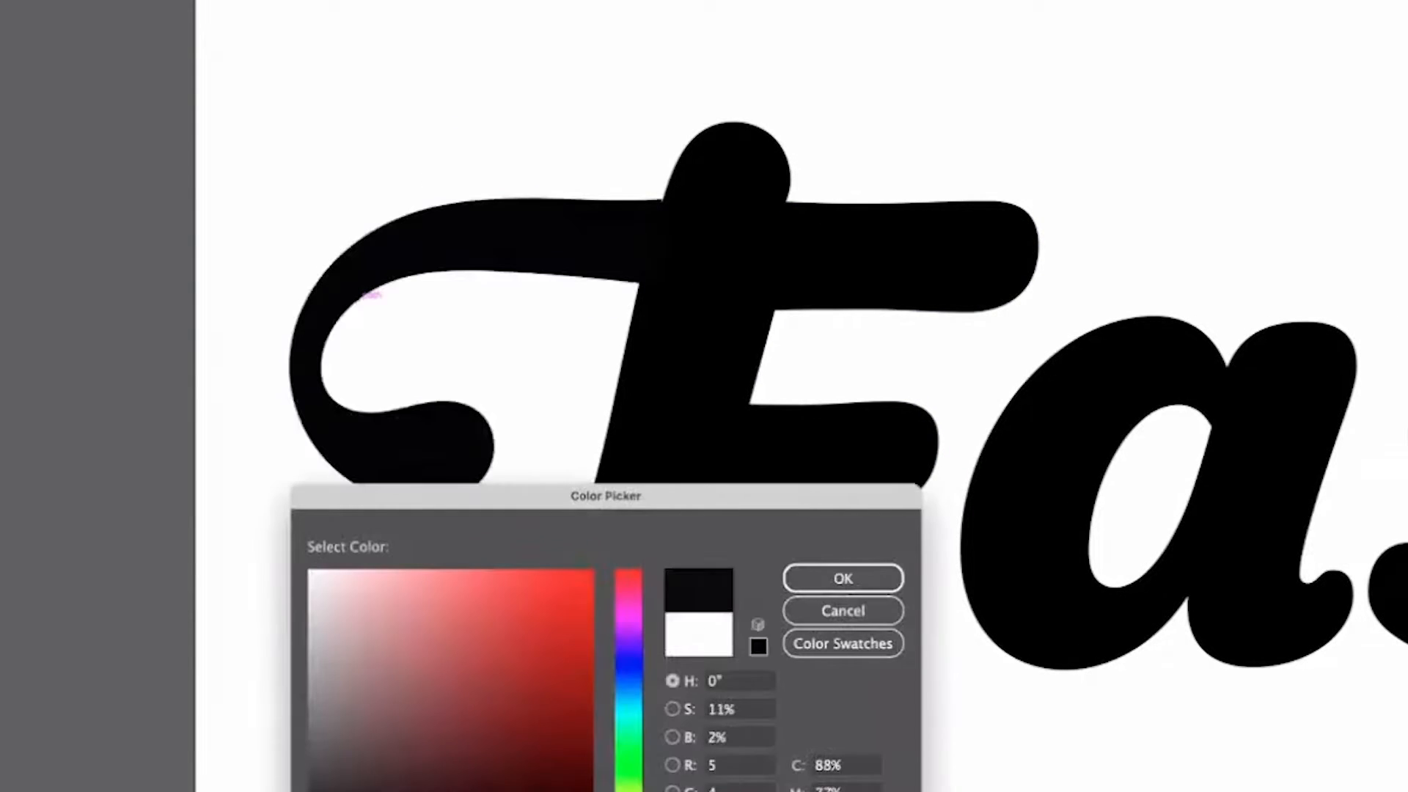
Confirm the swash's near-black fill and merge the swash with the F using the Shape Builder tool.
left_click(816, 575)
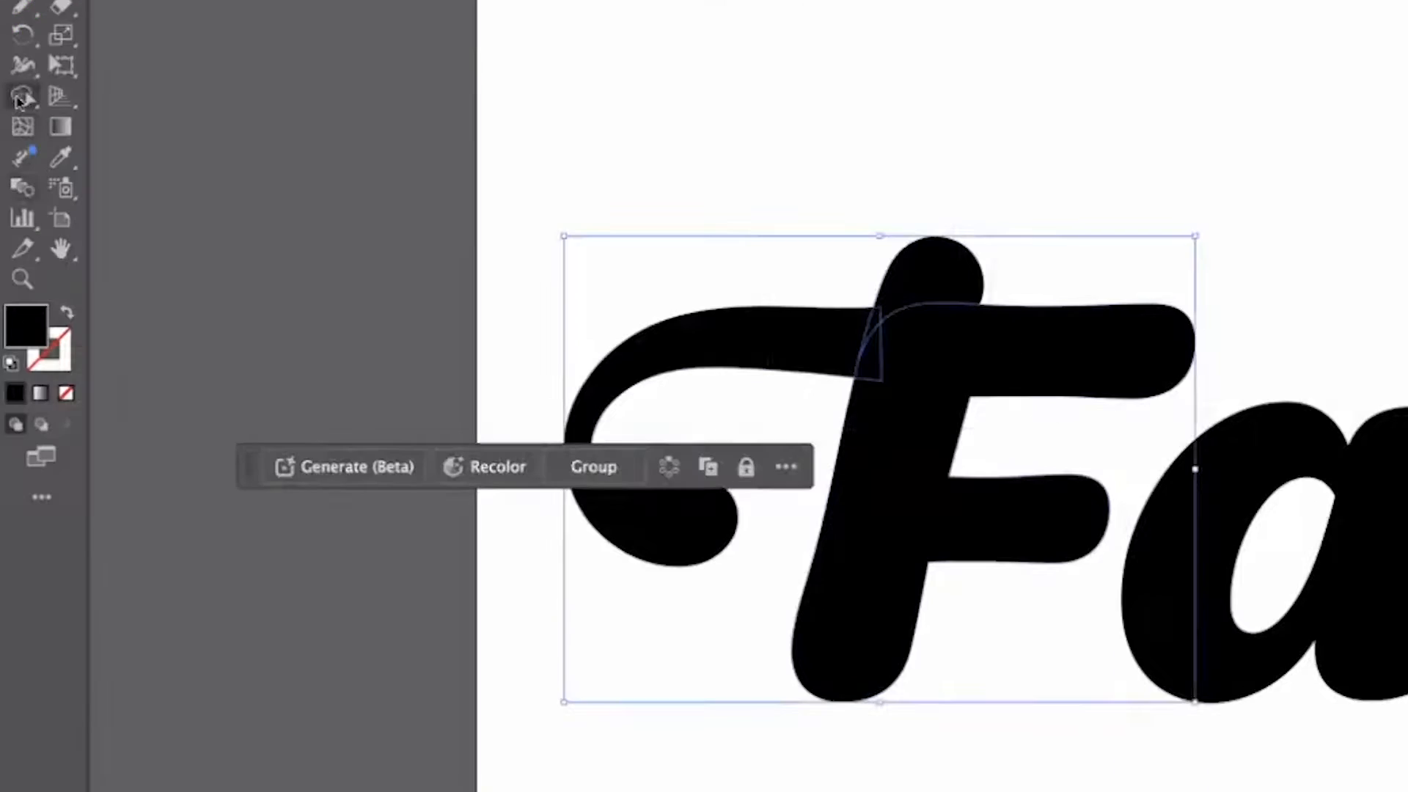
left_click(13, 200)
left_click_drag(862, 356, 927, 296)
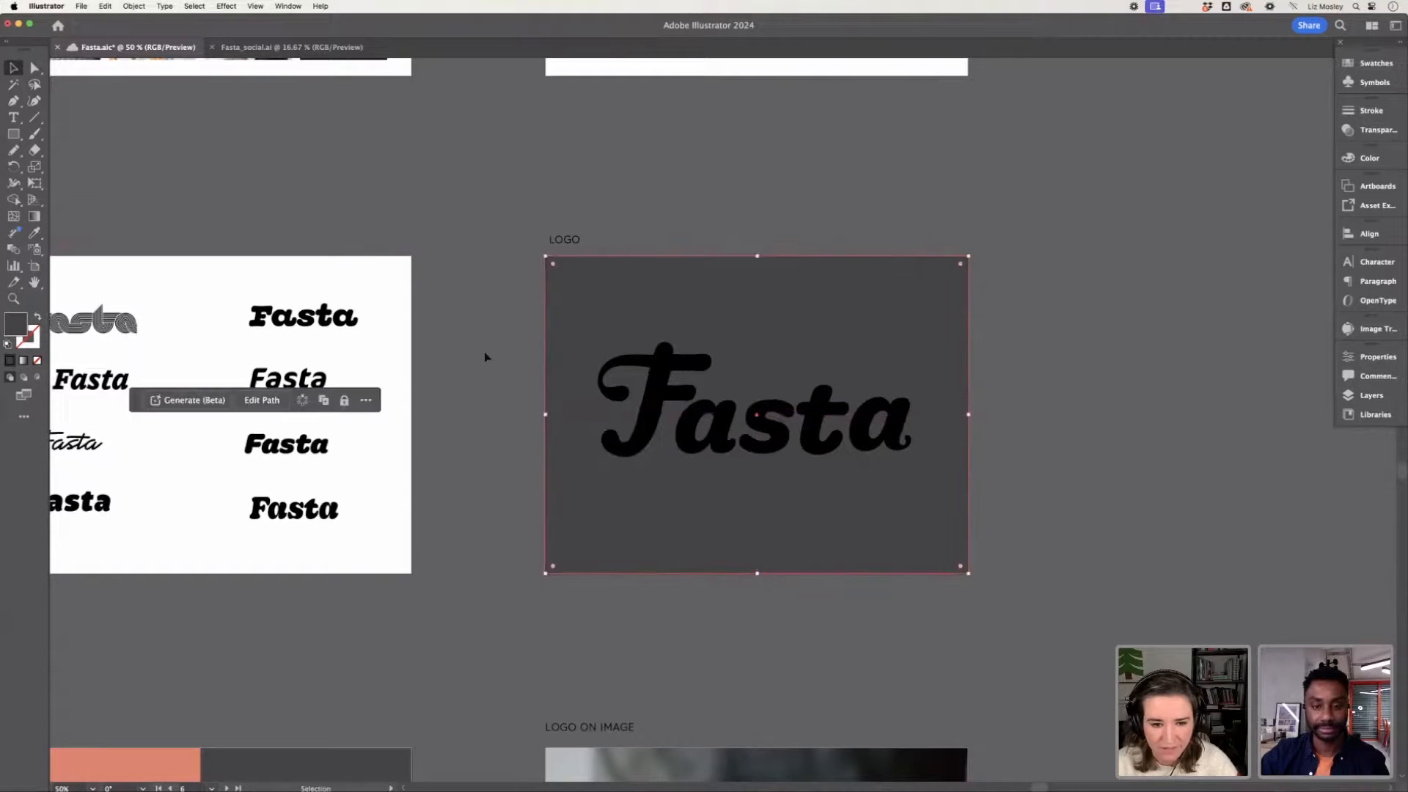
Recolour the "Fasta" wordmark on the dark grey artboard with the palette's off-white, sampled with the Eyedropper.
left_click(484, 357)
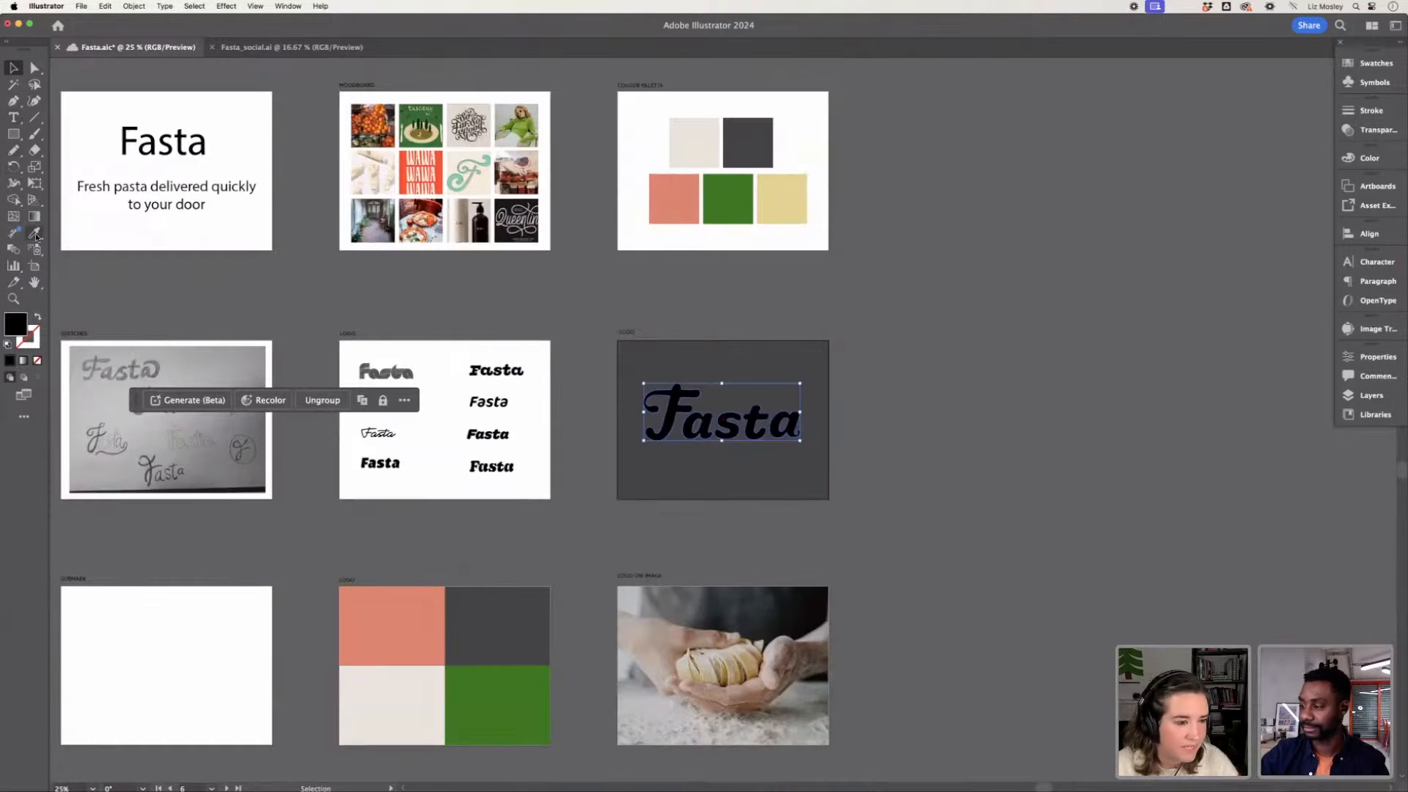
left_click(34, 233)
left_click(694, 142)
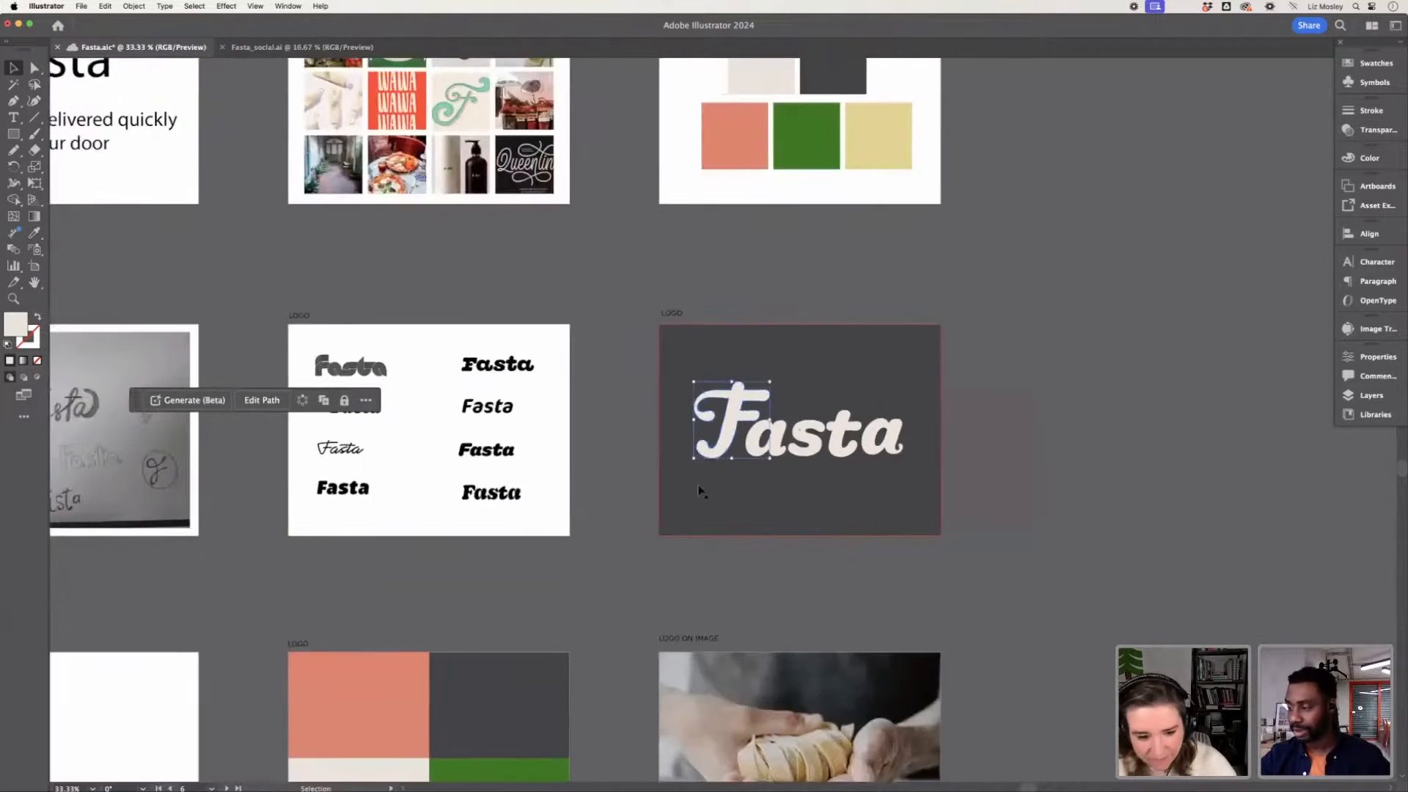
Paste a copy of the off-white F onto the empty Submark artboard.
scroll(700, 491, "left", 6)
scroll(707, 487, "down", 3)
left_click(510, 548)
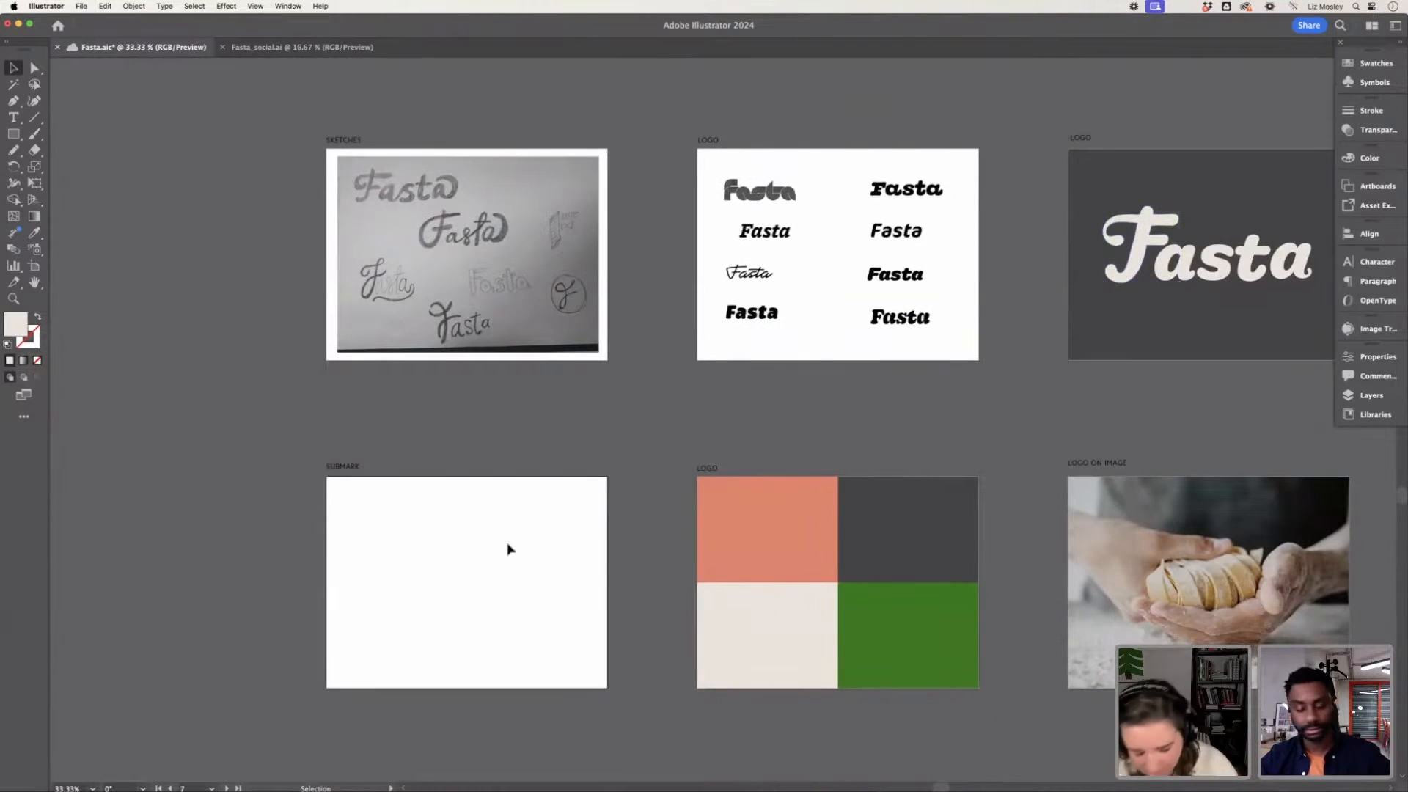
key("super+v")
left_click_drag(723, 427, 423, 583)
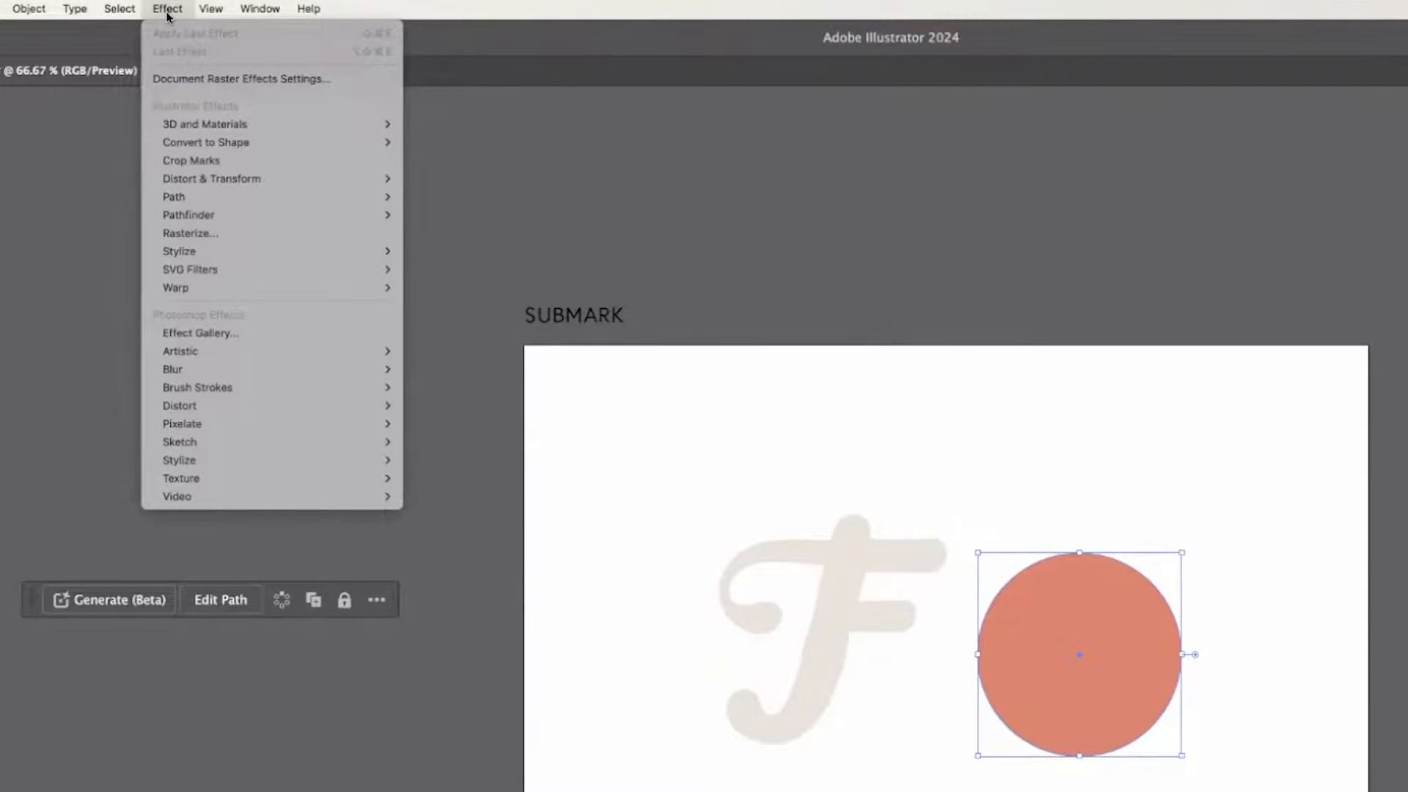
Apply a Zig Zag effect to the coral circle with 10 px absolute size, 4 ridges per segment and smooth points.
mouse_move(336, 179)
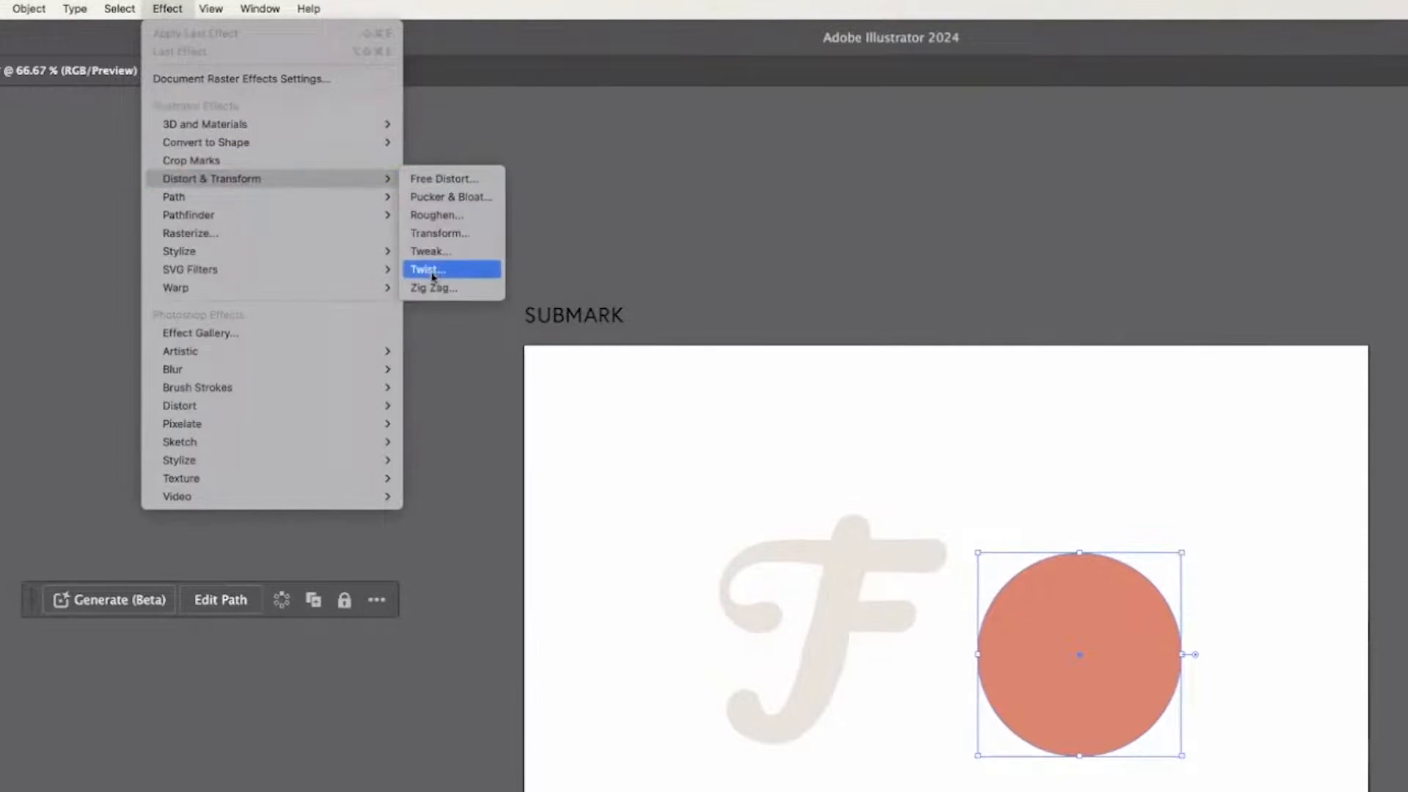
left_click(429, 287)
left_click(1081, 410)
left_click(1097, 282)
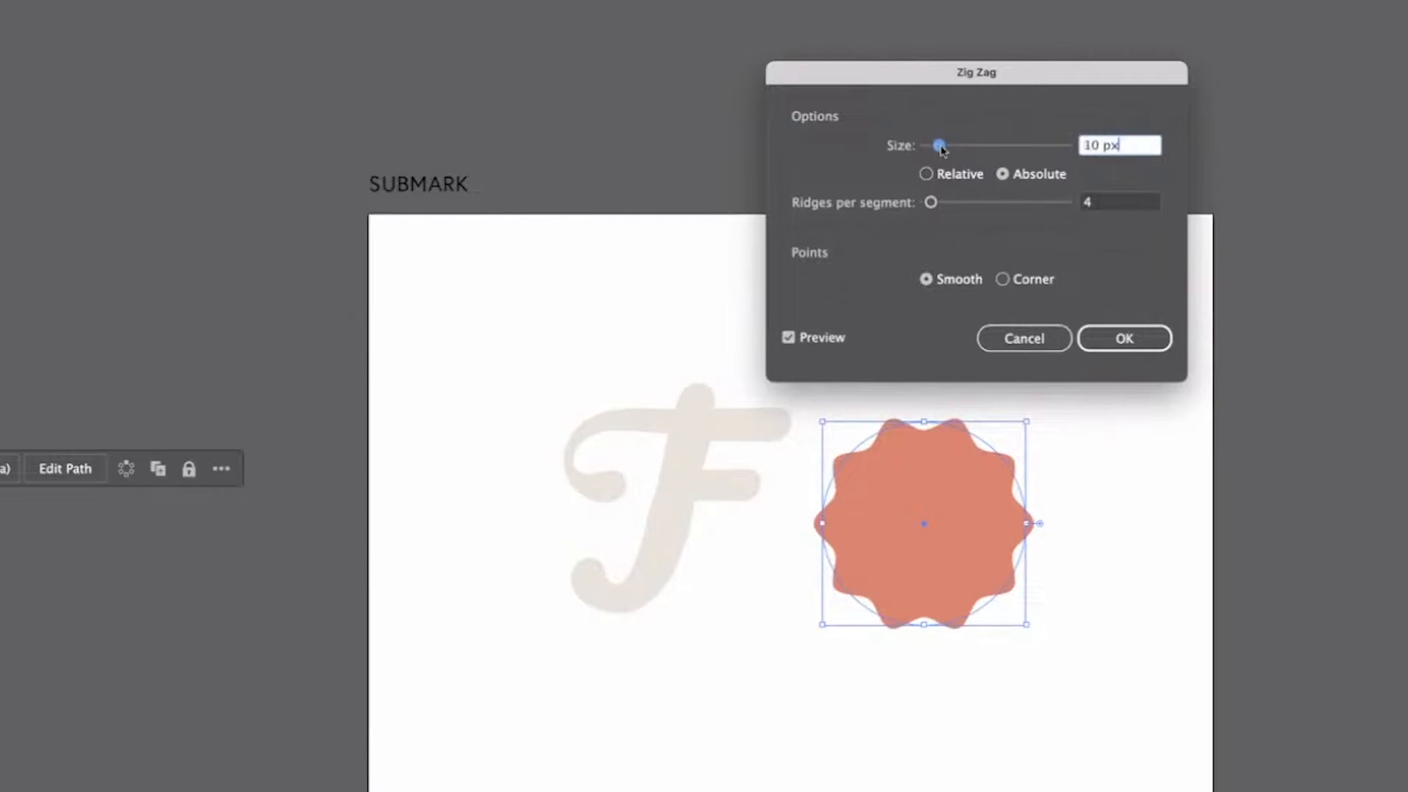
key("Return")
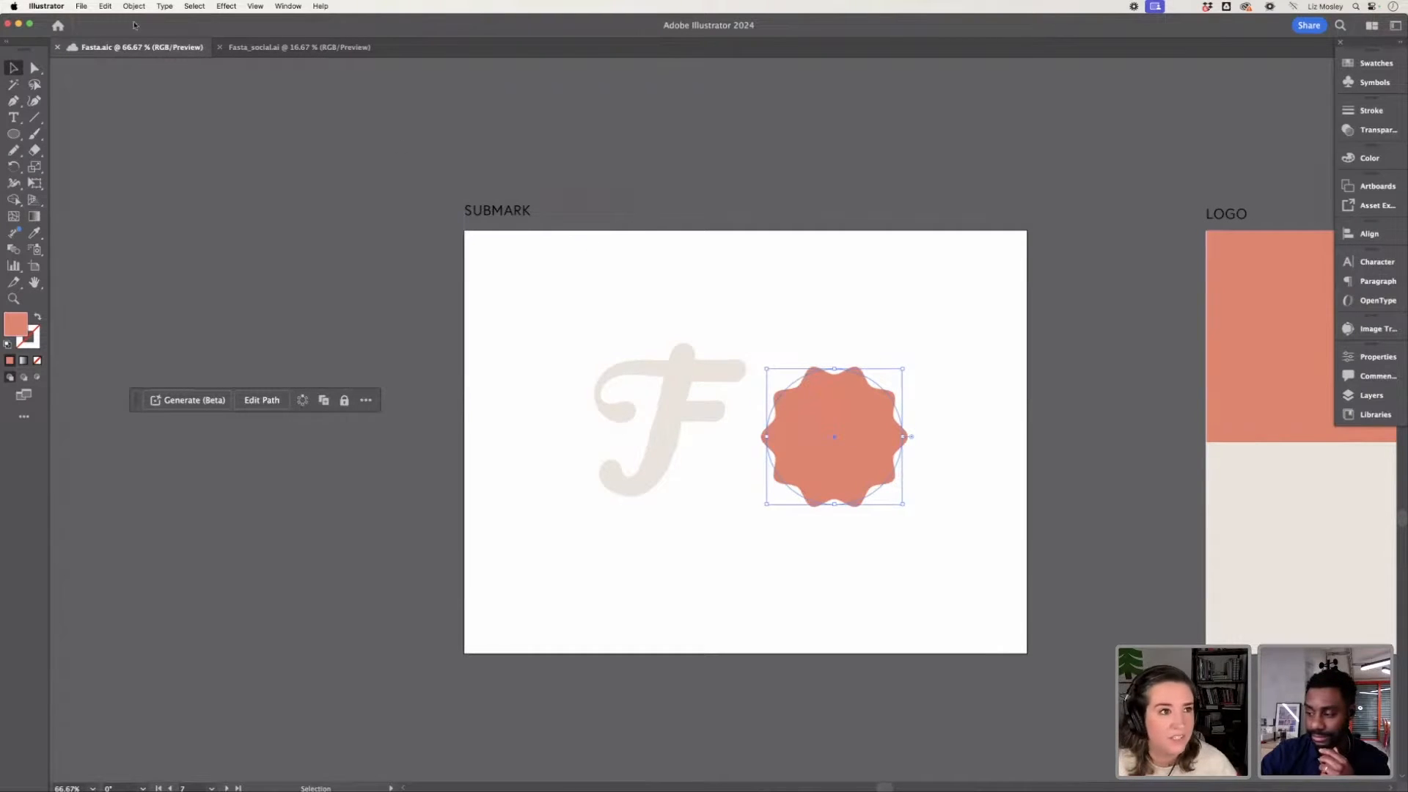
Expand the appearance of the wavy coral badge.
left_click(134, 6)
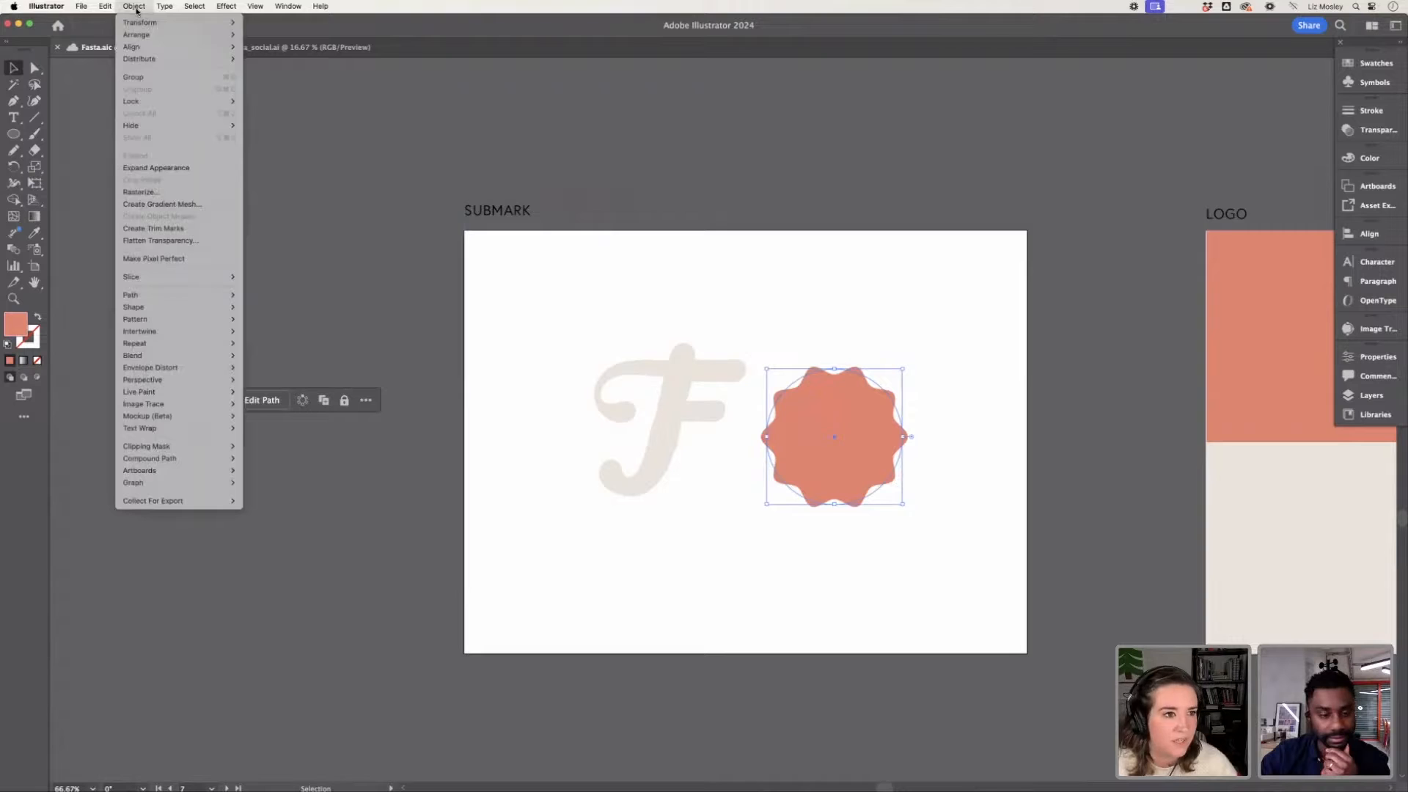
left_click(172, 168)
left_click(822, 536)
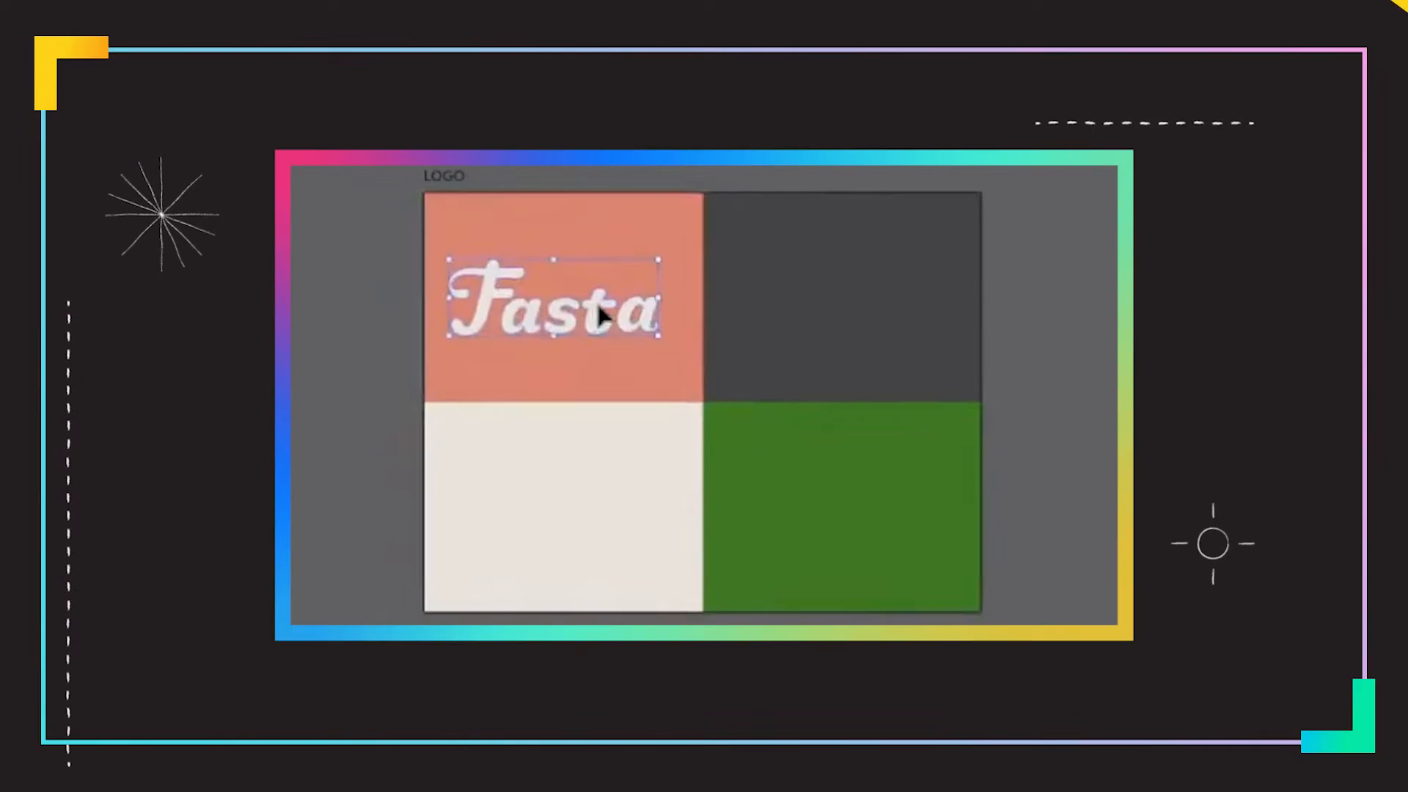
Copy the "Fasta" logo onto the dark grey quadrant and position the F badge over the upper right of the pasta photo.
left_click_drag(597, 314, 883, 316)
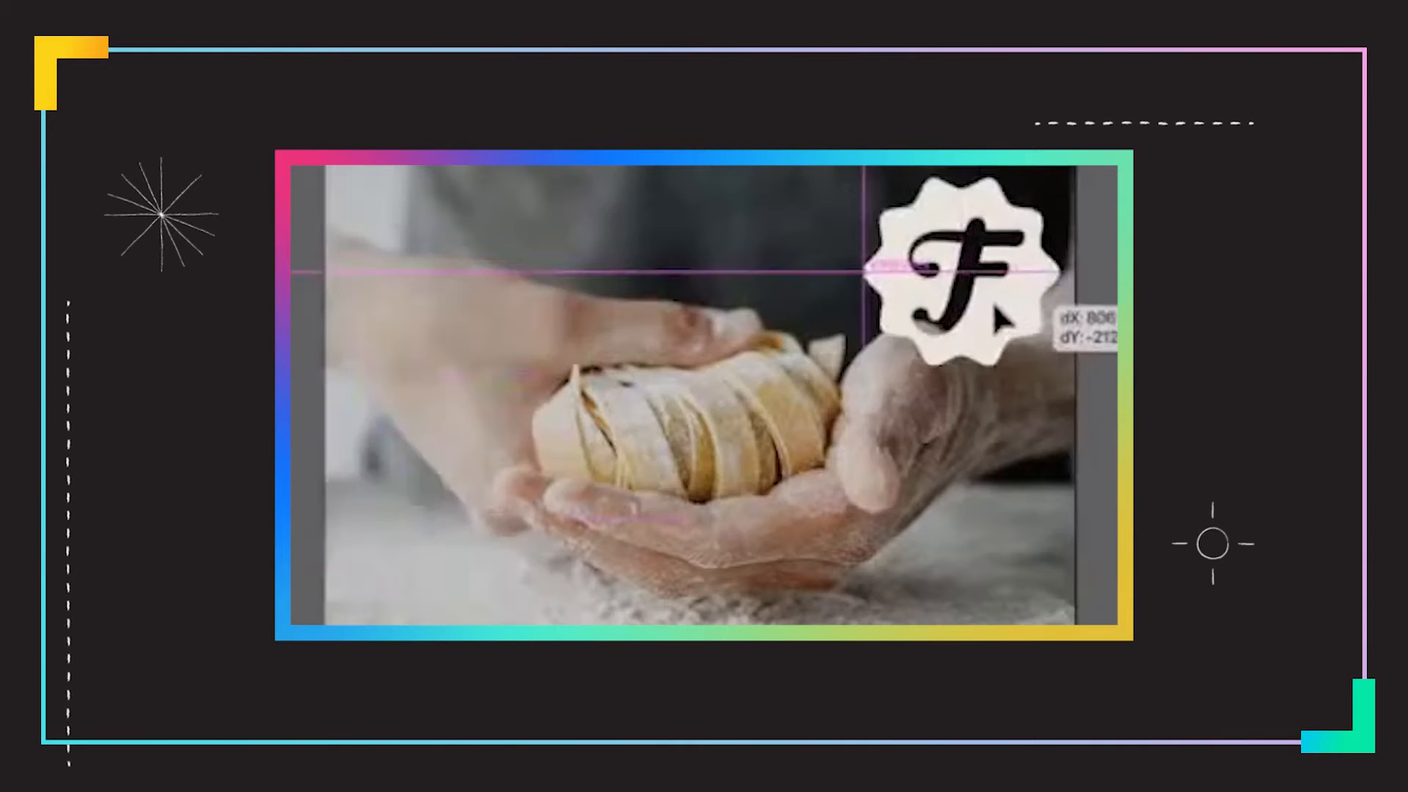
left_click_drag(998, 319, 968, 311)
mouse_move(1030, 355)
left_mouse_down()
mouse_move(1084, 352)
mouse_move(1037, 324)
mouse_move(997, 343)
mouse_move(1027, 349)
left_mouse_up()
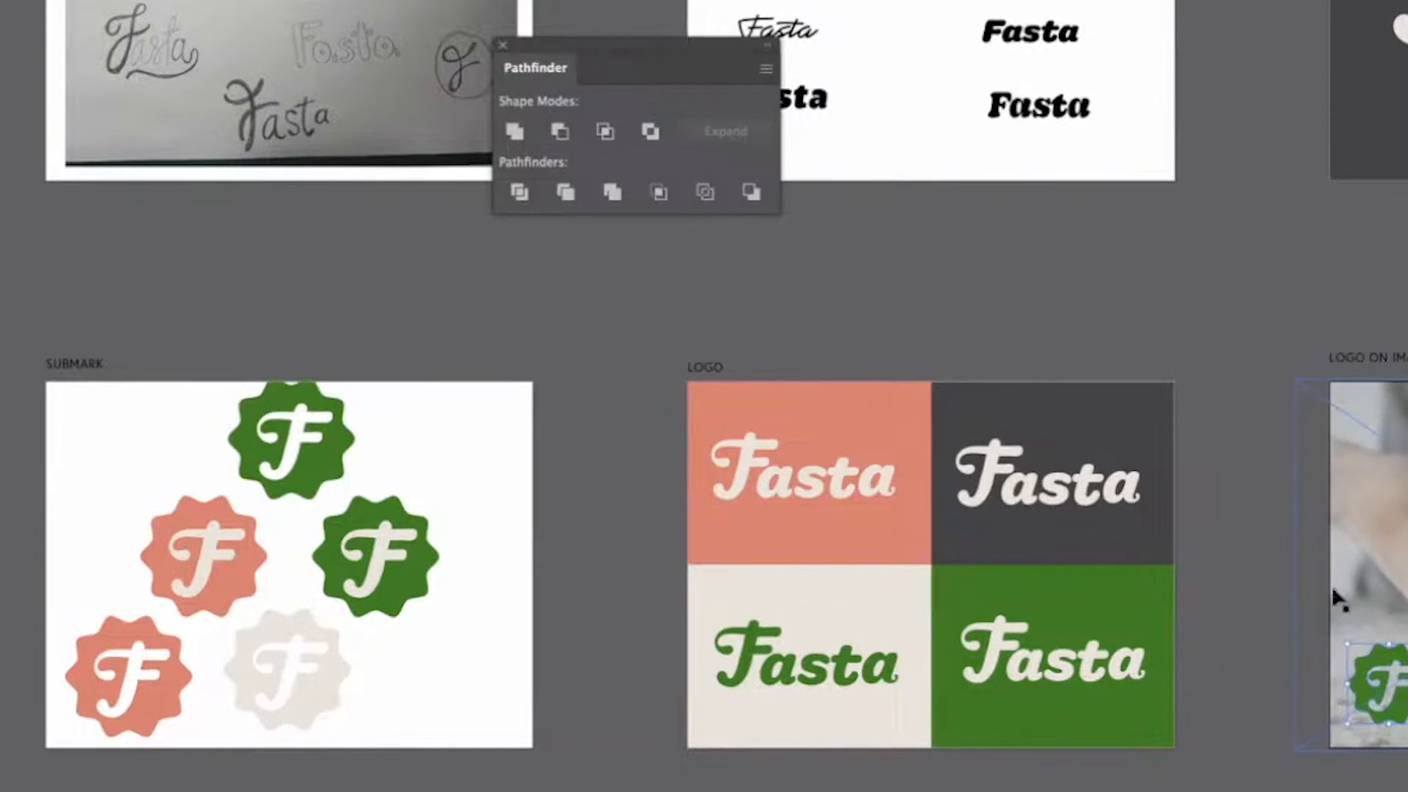
Generate Mockup (Beta) previews from the green F badge on the Submark artboard.
left_click(336, 584)
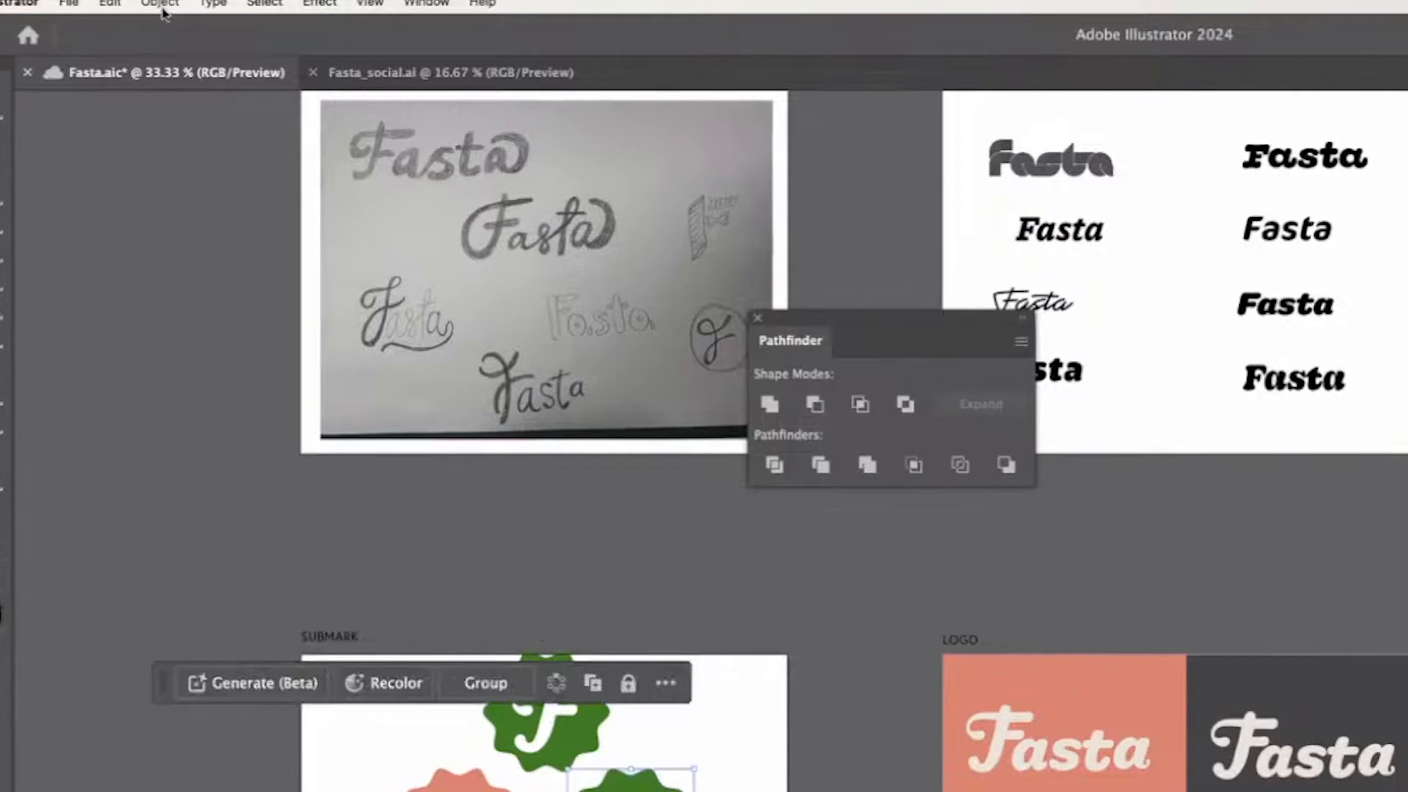
left_click(156, 5)
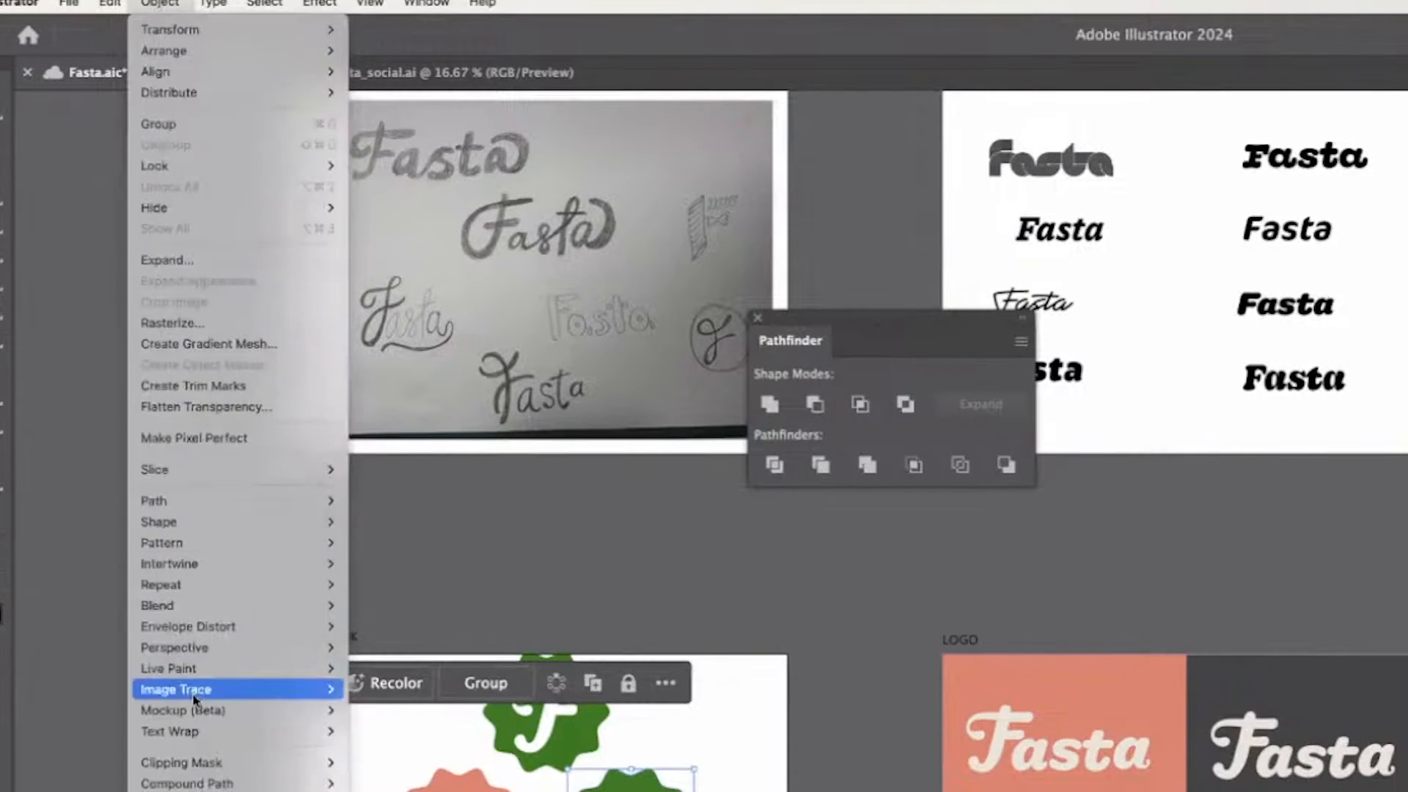
mouse_move(323, 709)
left_click(371, 710)
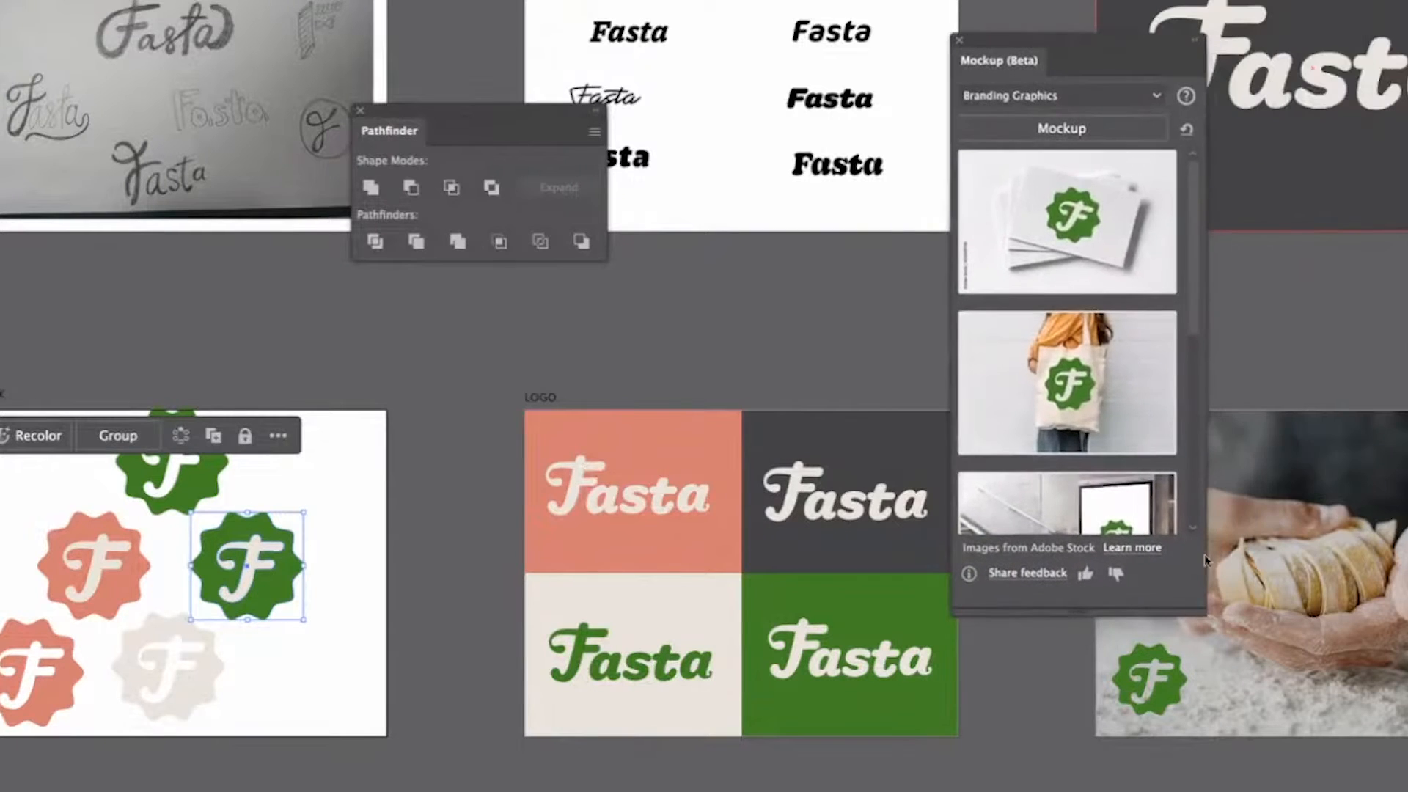
Enlarge the mockup list, use the cardboard box template on the Mockup artboard and reposition the green badge on its lid.
left_click_drag(1205, 612, 1279, 790)
mouse_move(1065, 493)
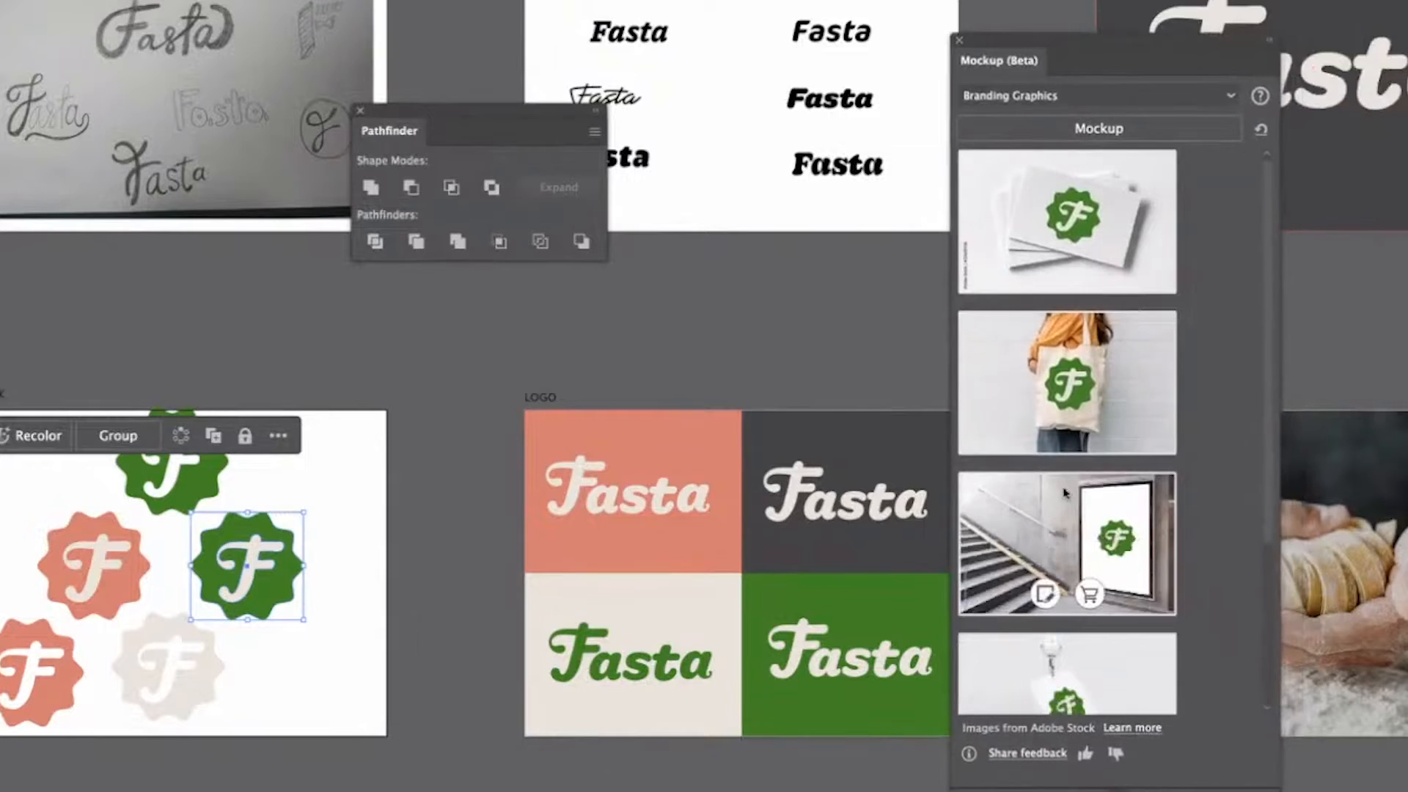
scroll(1065, 493, "down", 3)
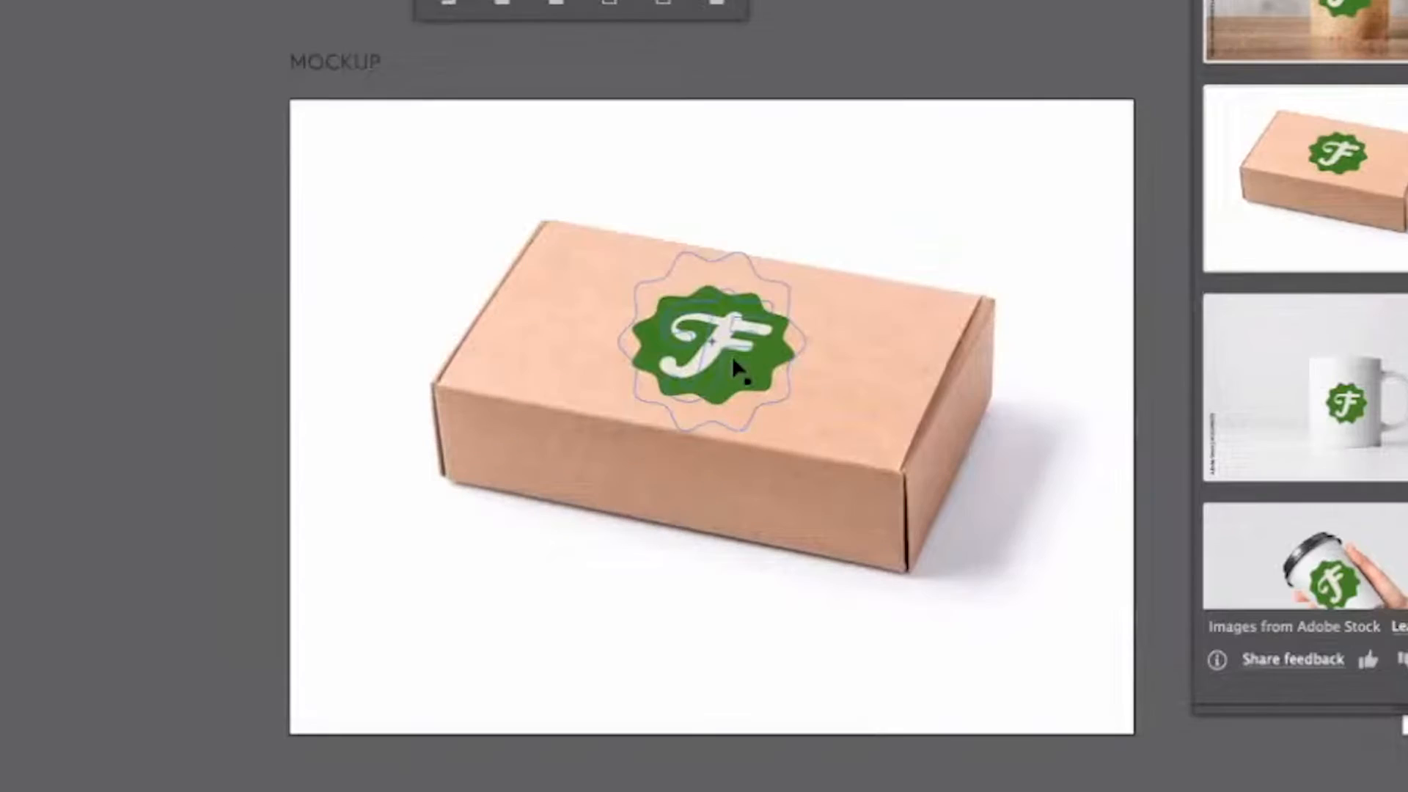
left_click_drag(743, 396, 711, 450)
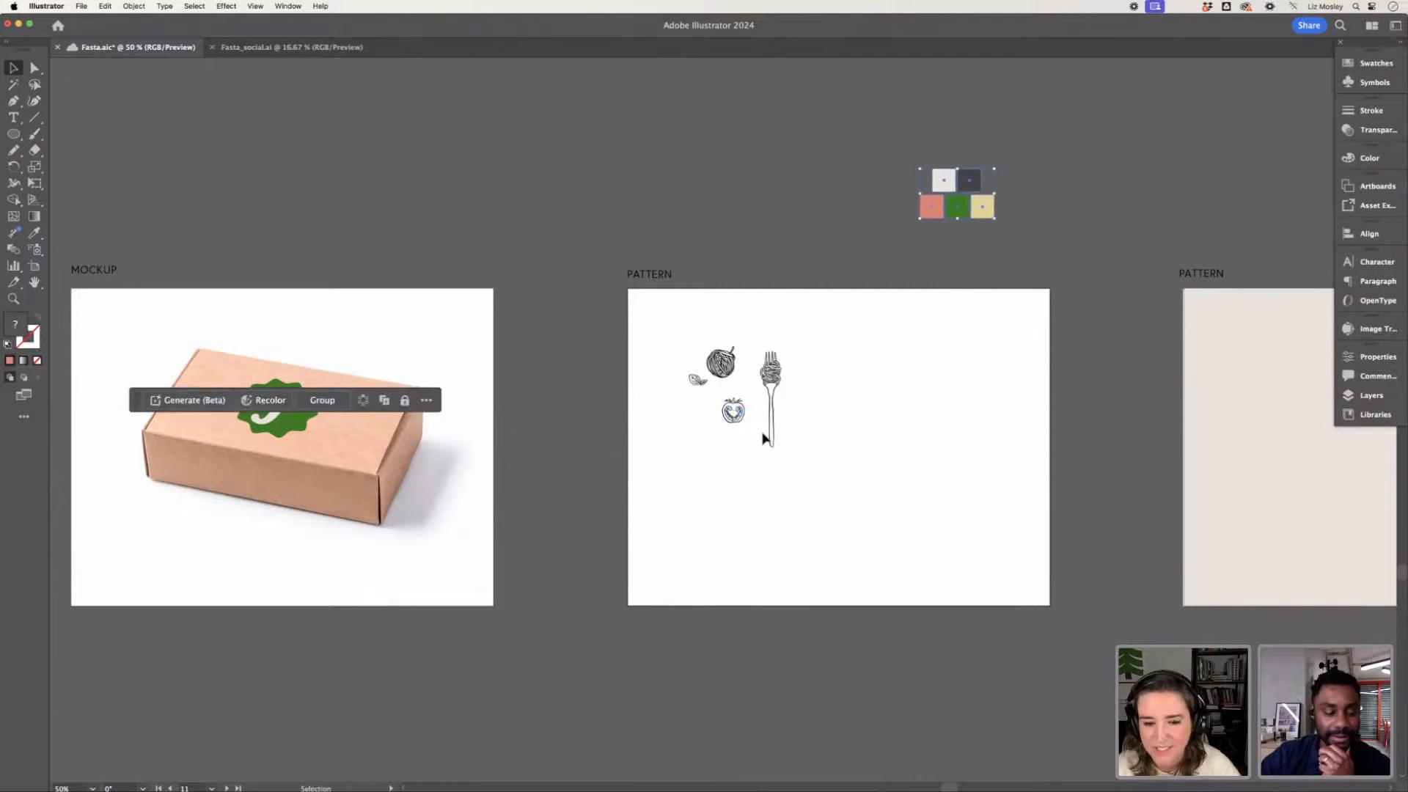
Enlarge the dark grey square on the Pattern artboard and move it near the artboard's left edge as the pattern tile.
key("super+equal")
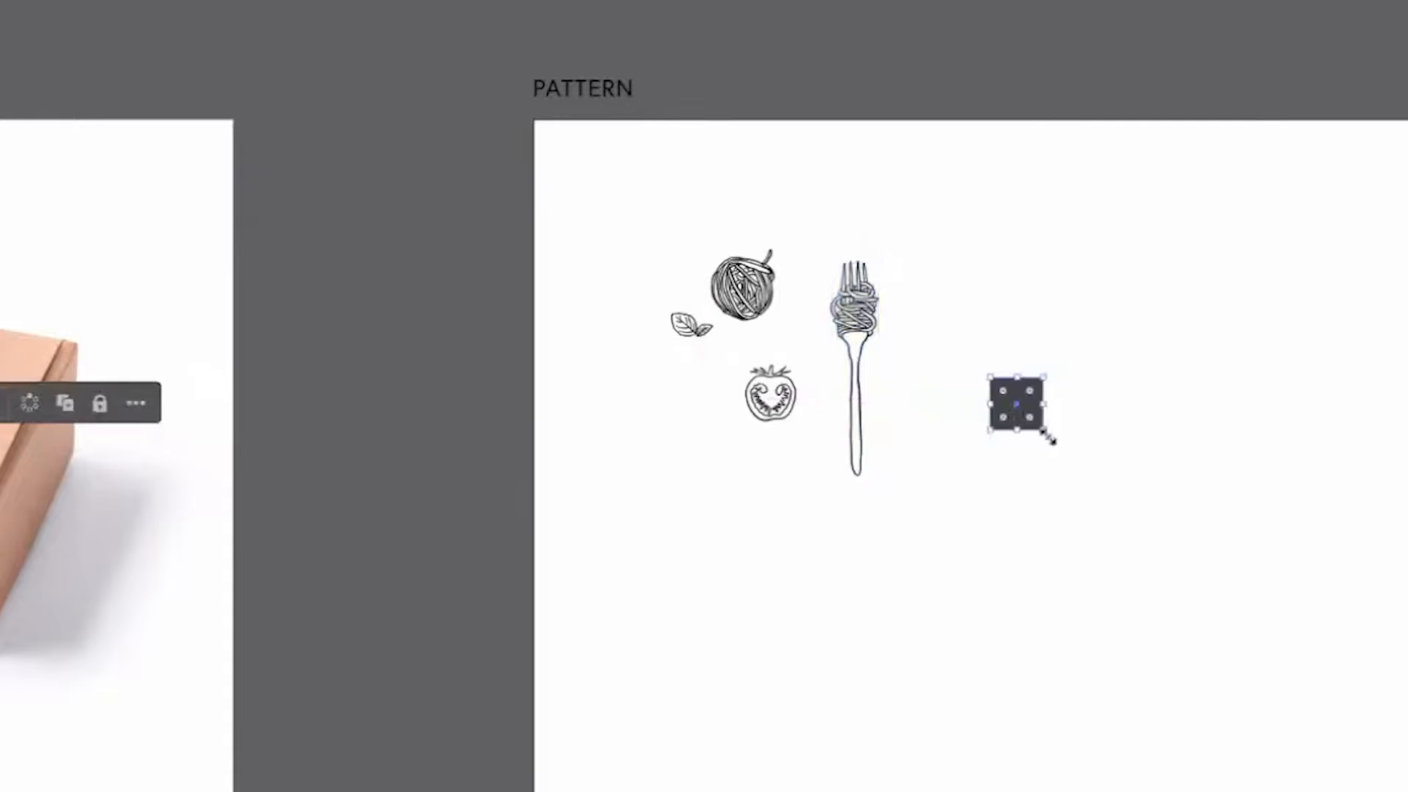
left_click_drag(1049, 436, 1115, 502)
left_click_drag(1016, 473, 625, 496)
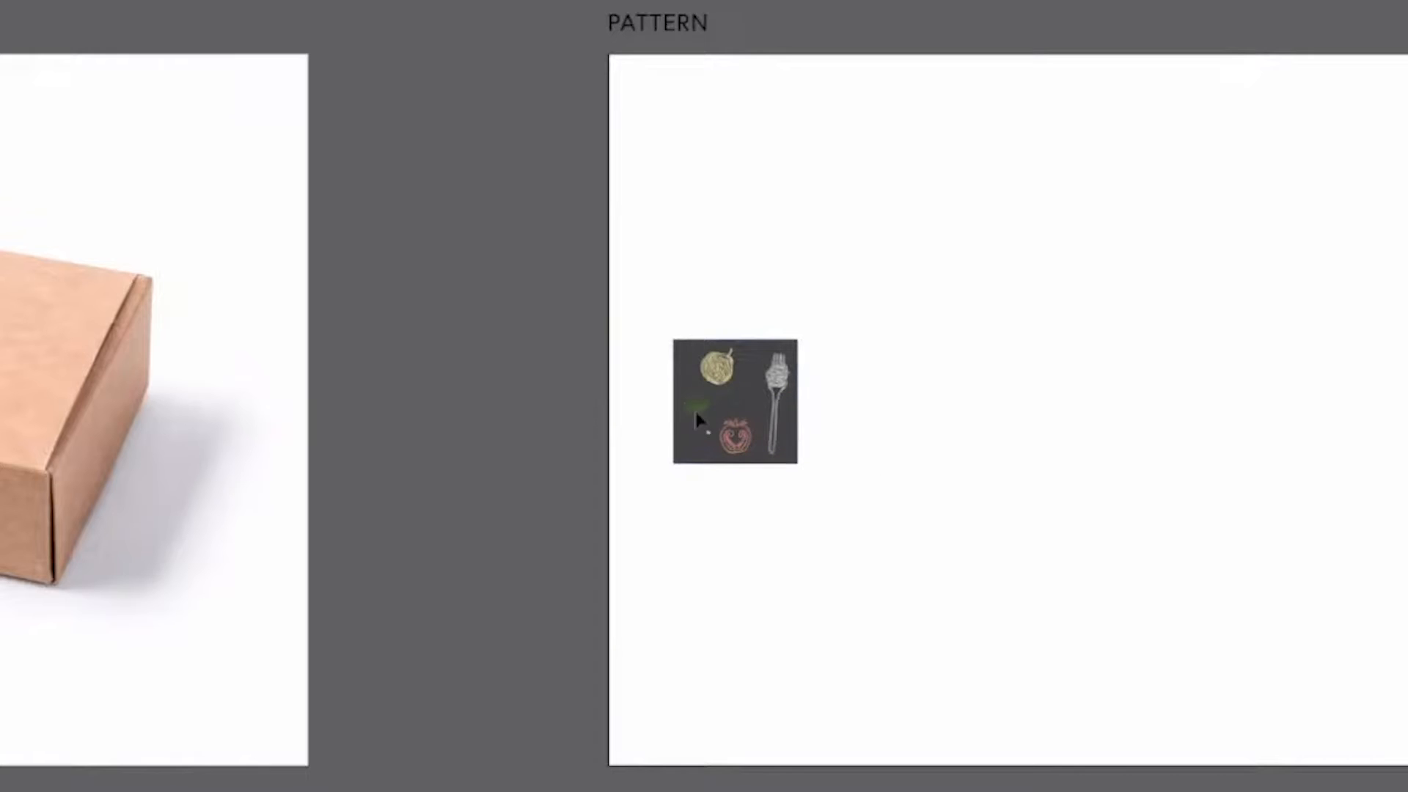
Make a pattern from the dark grey tile and its food drawings, using Hex by Row tiling with a 170 px height.
left_click_drag(652, 305, 908, 536)
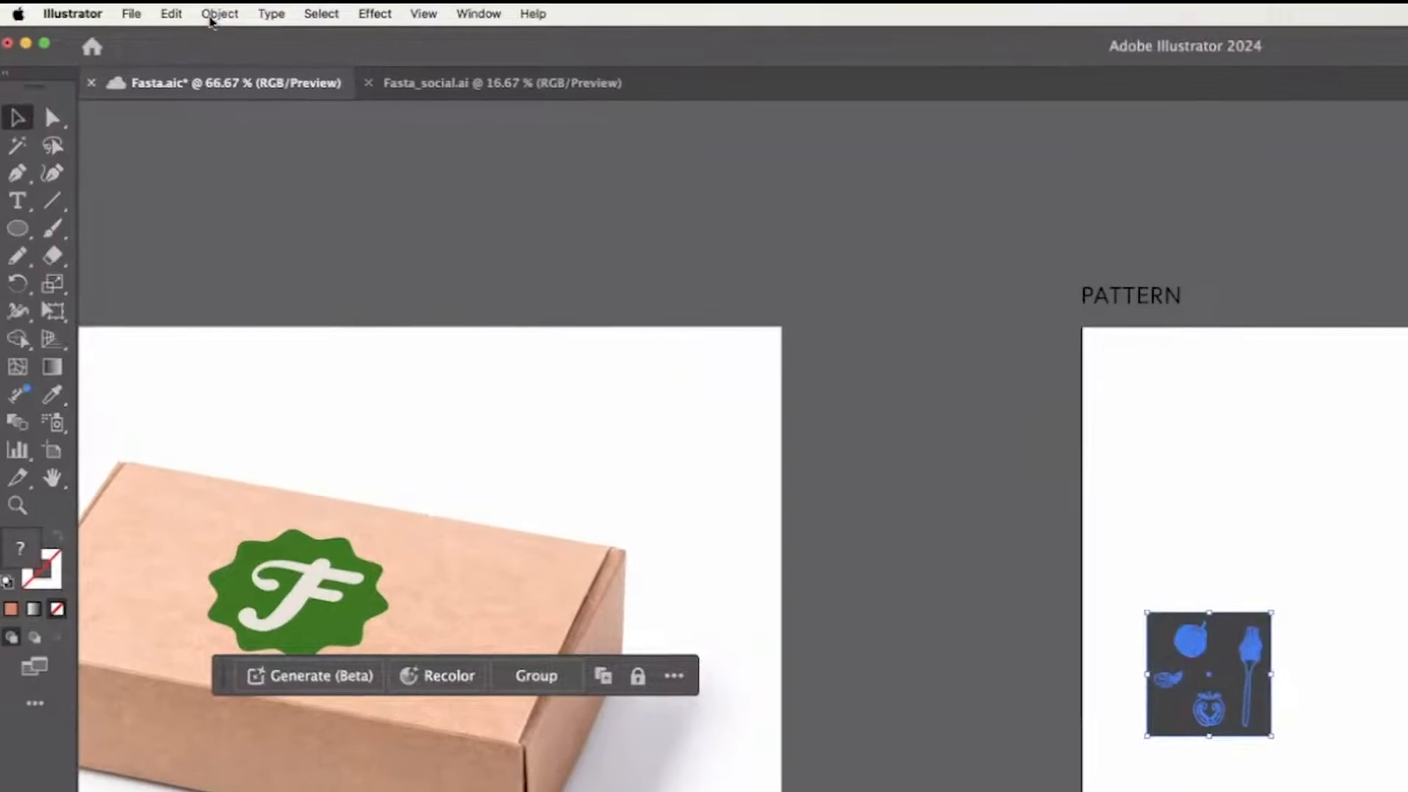
left_click(220, 13)
mouse_move(320, 539)
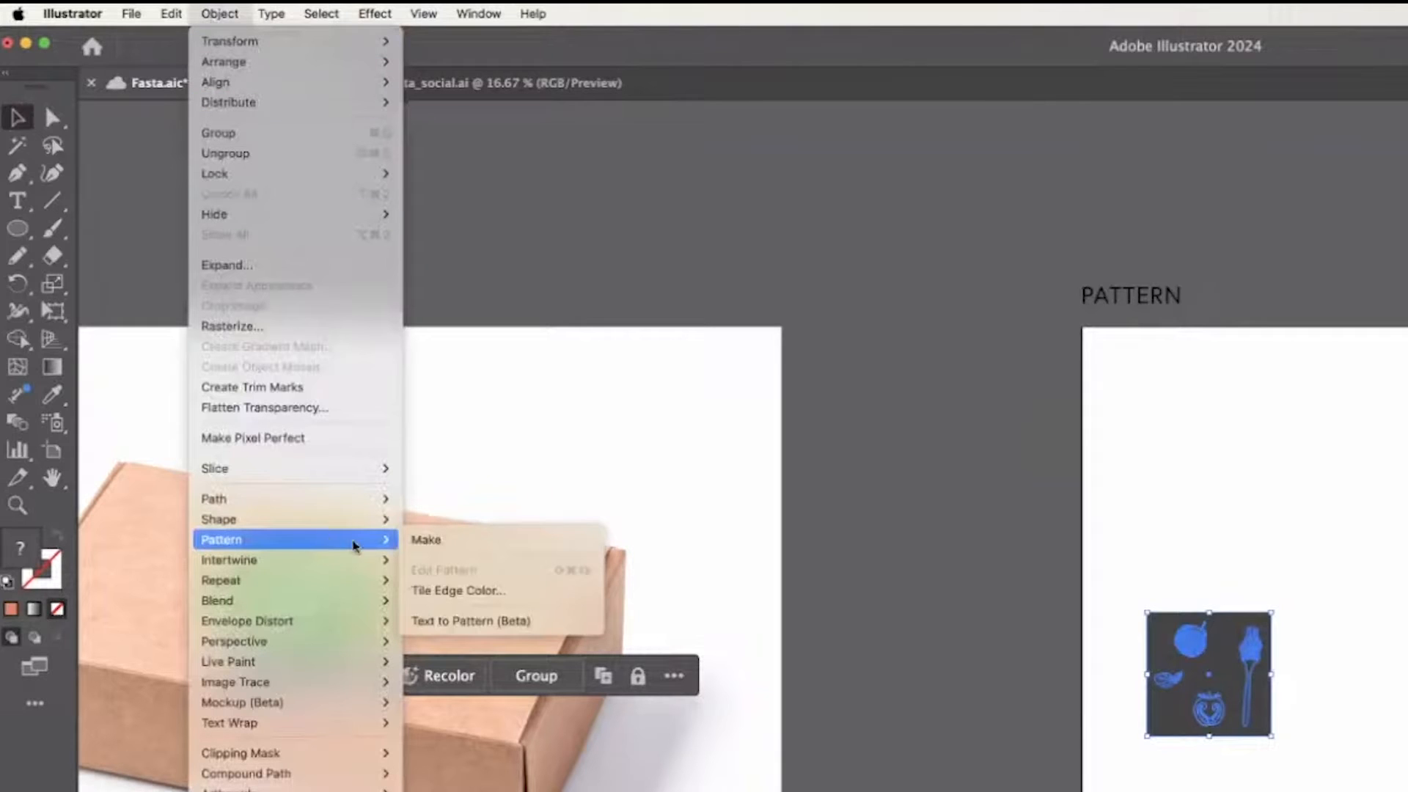
left_click(426, 539)
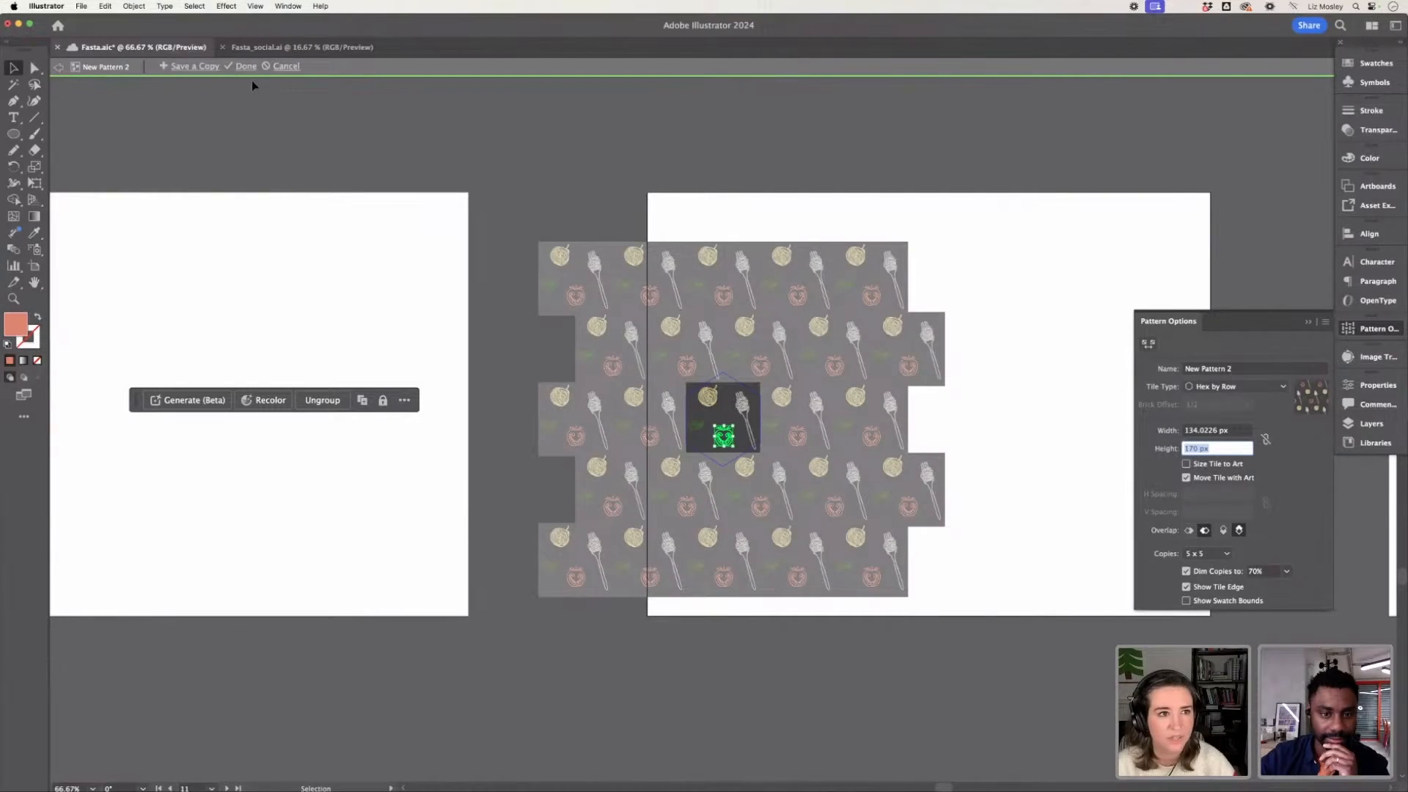
left_click(244, 72)
Move the illustrated tile above the Pattern artboard and draw a coral rectangle covering the whole artboard.
left_click(728, 348)
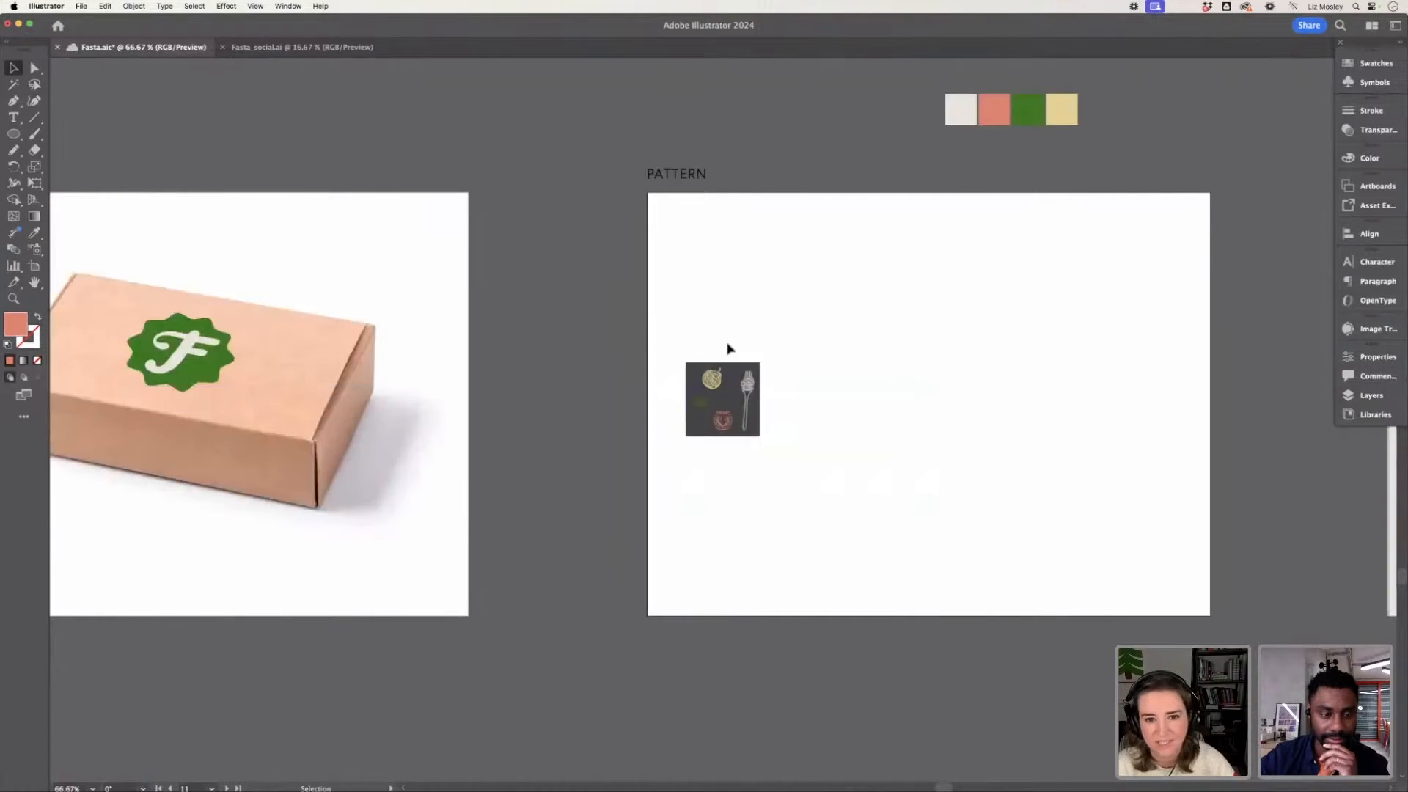
left_click(753, 440)
left_click_drag(753, 440, 834, 140)
key("m")
left_click_drag(647, 193, 1211, 616)
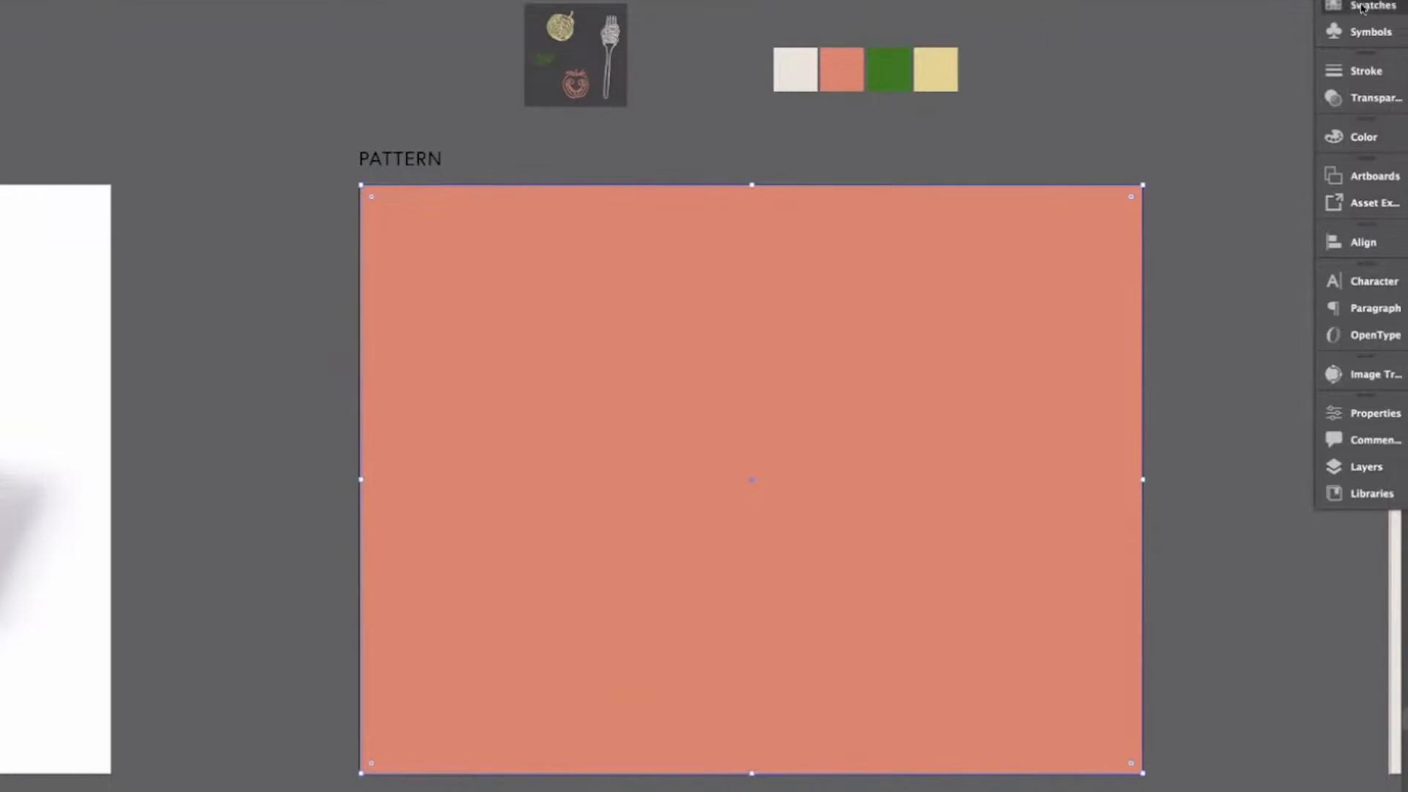
Fill the coral rectangle on the Pattern artboard with the dark grey food pattern swatch.
left_click(1361, 8)
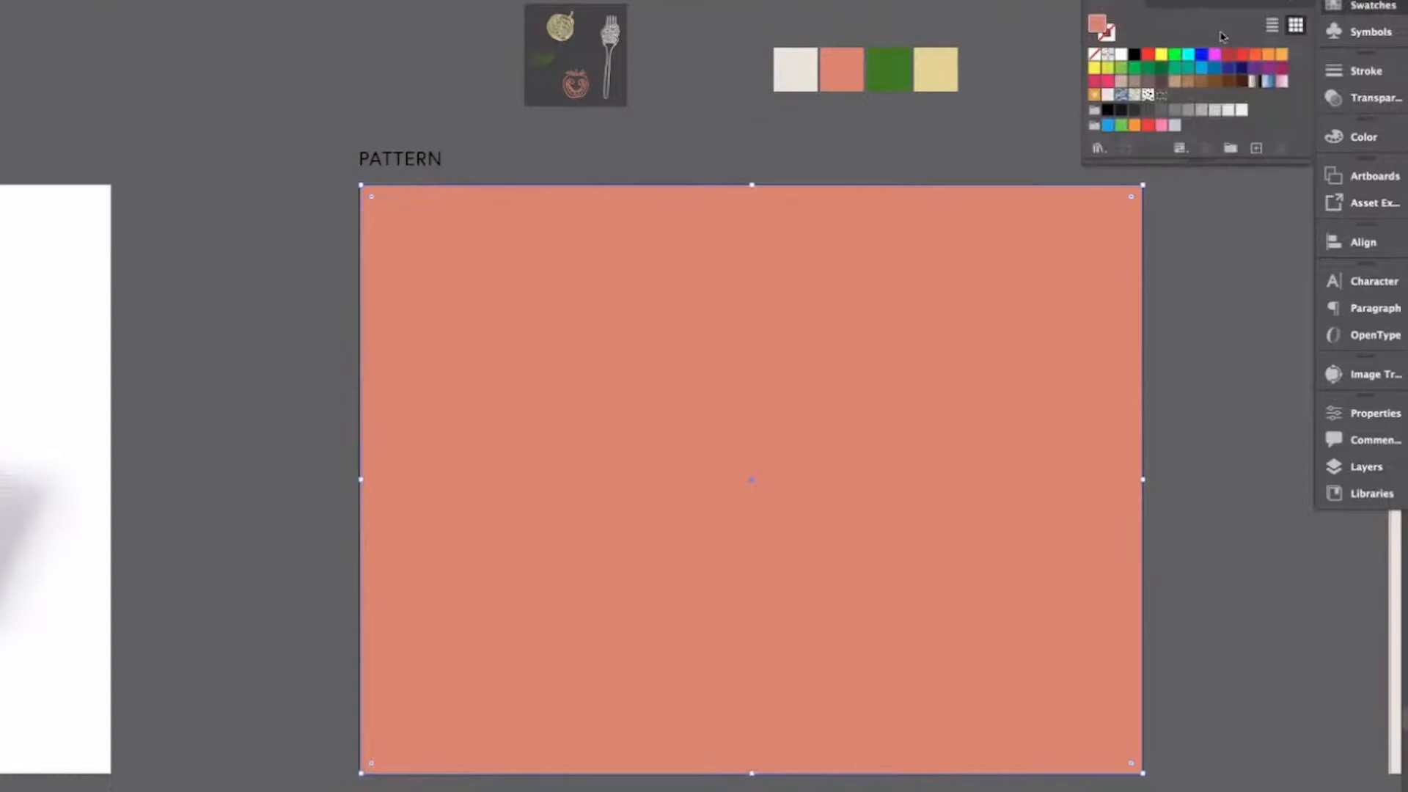
left_click(1158, 96)
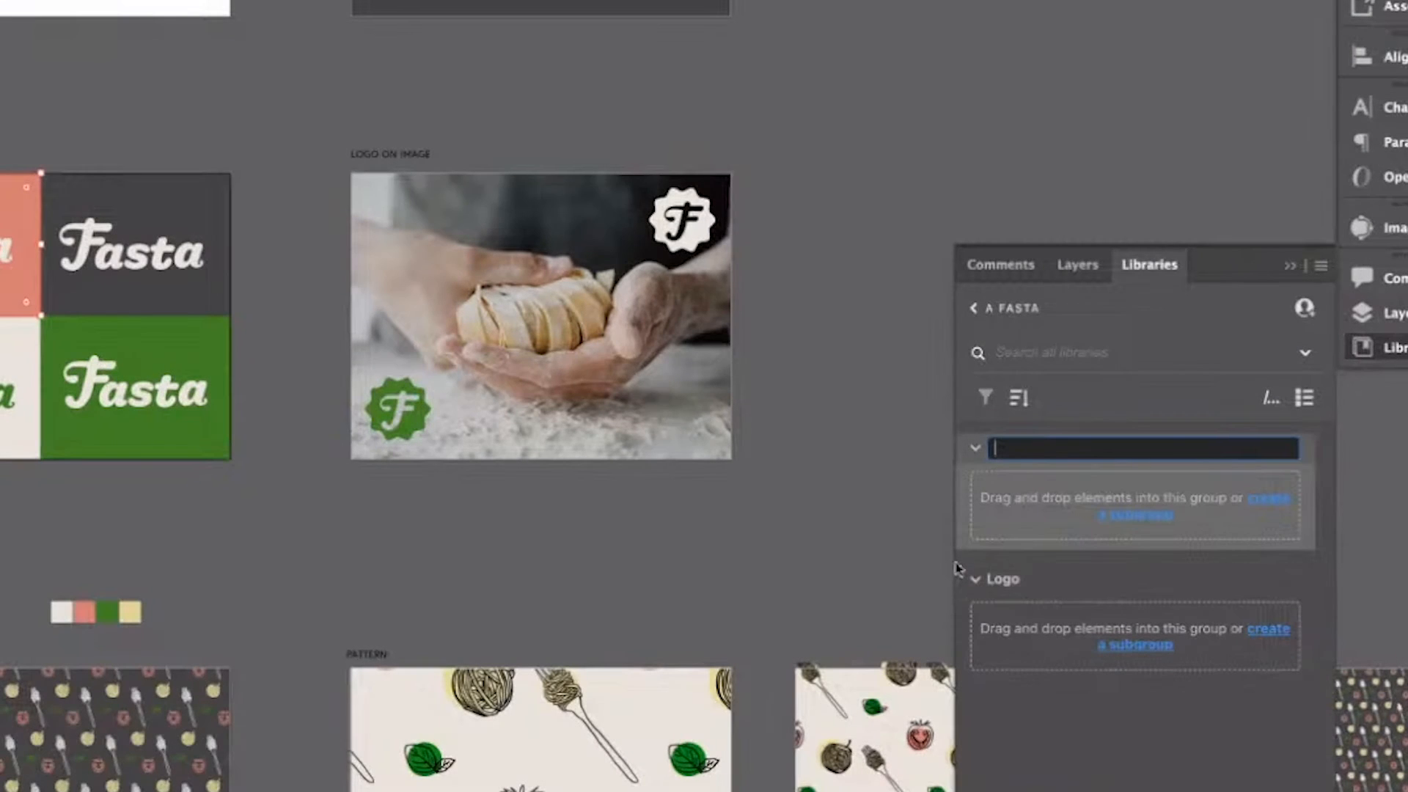
Add the groups Colour, Patterns and Illustrations to the A FASTA library alongside the Logo group.
type("Colour")
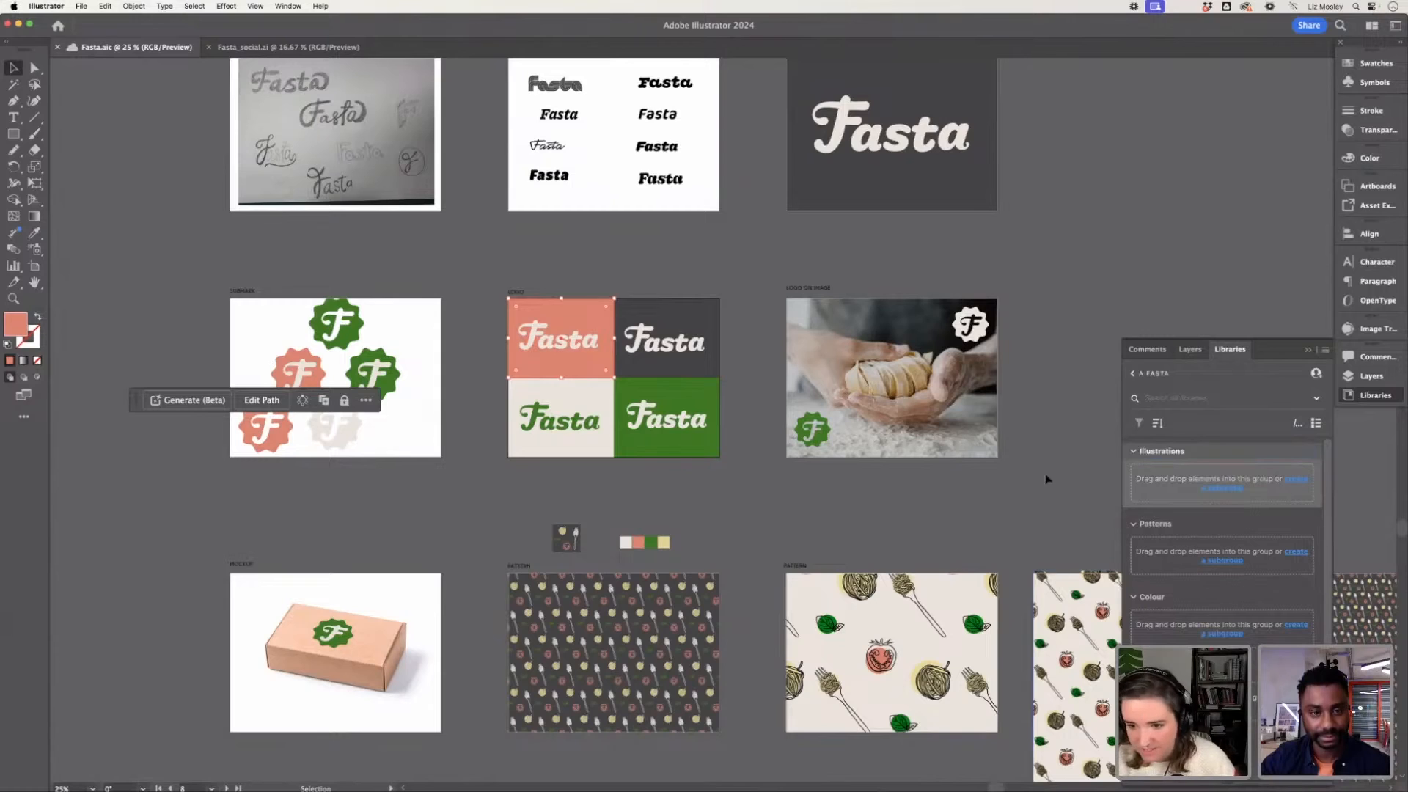
left_click(707, 481)
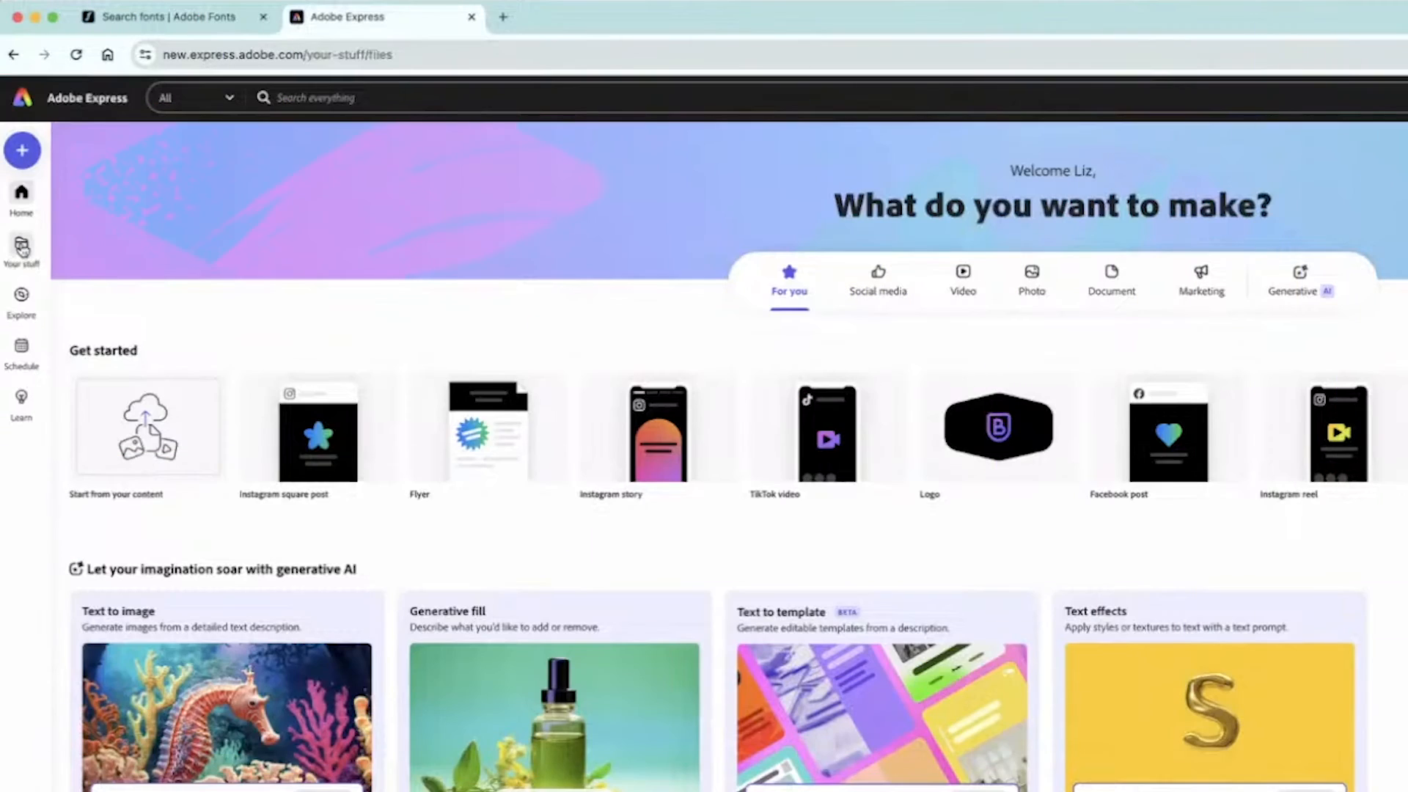
Switch to Adobe Express, use the A FASTA library as a brand and open its options for inviting people.
left_click(21, 246)
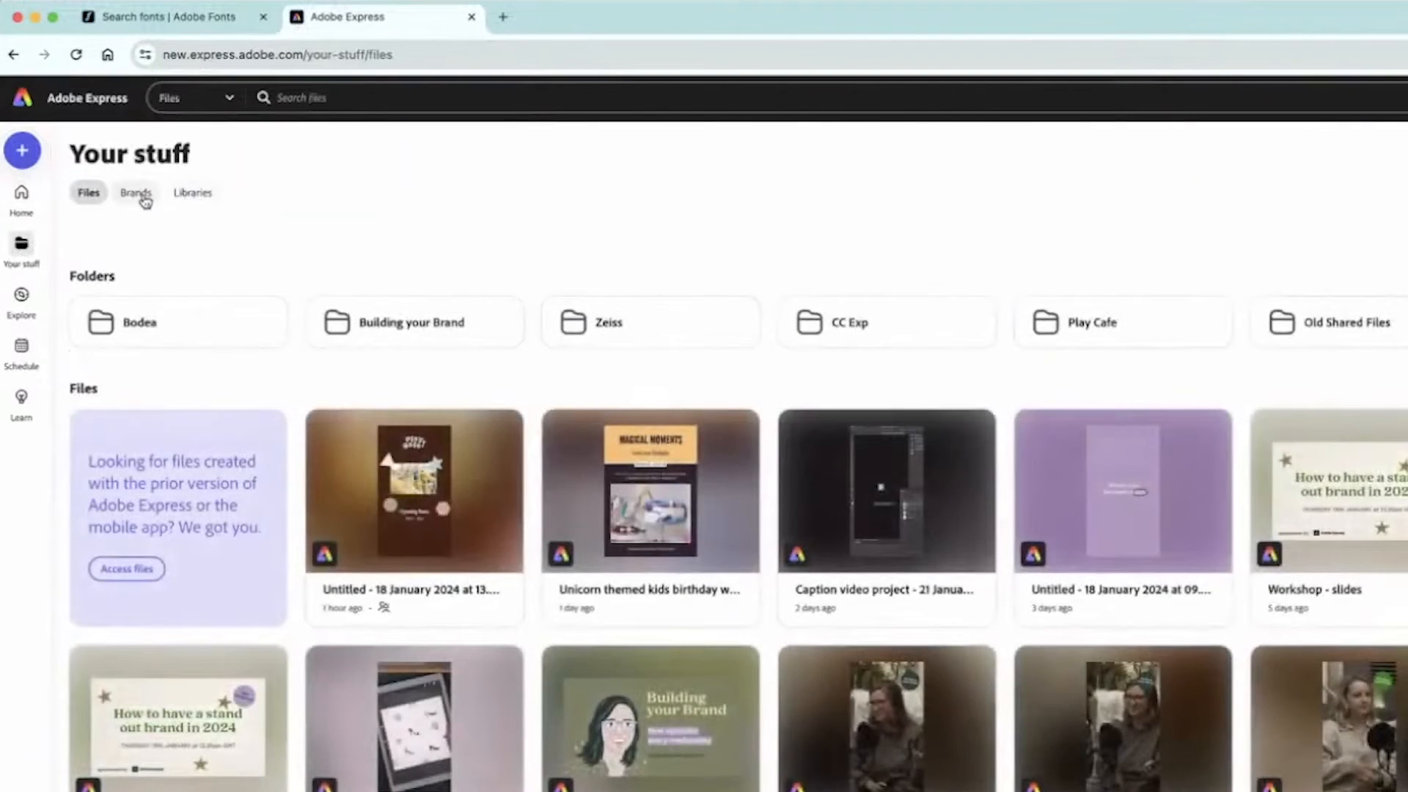
left_click(193, 192)
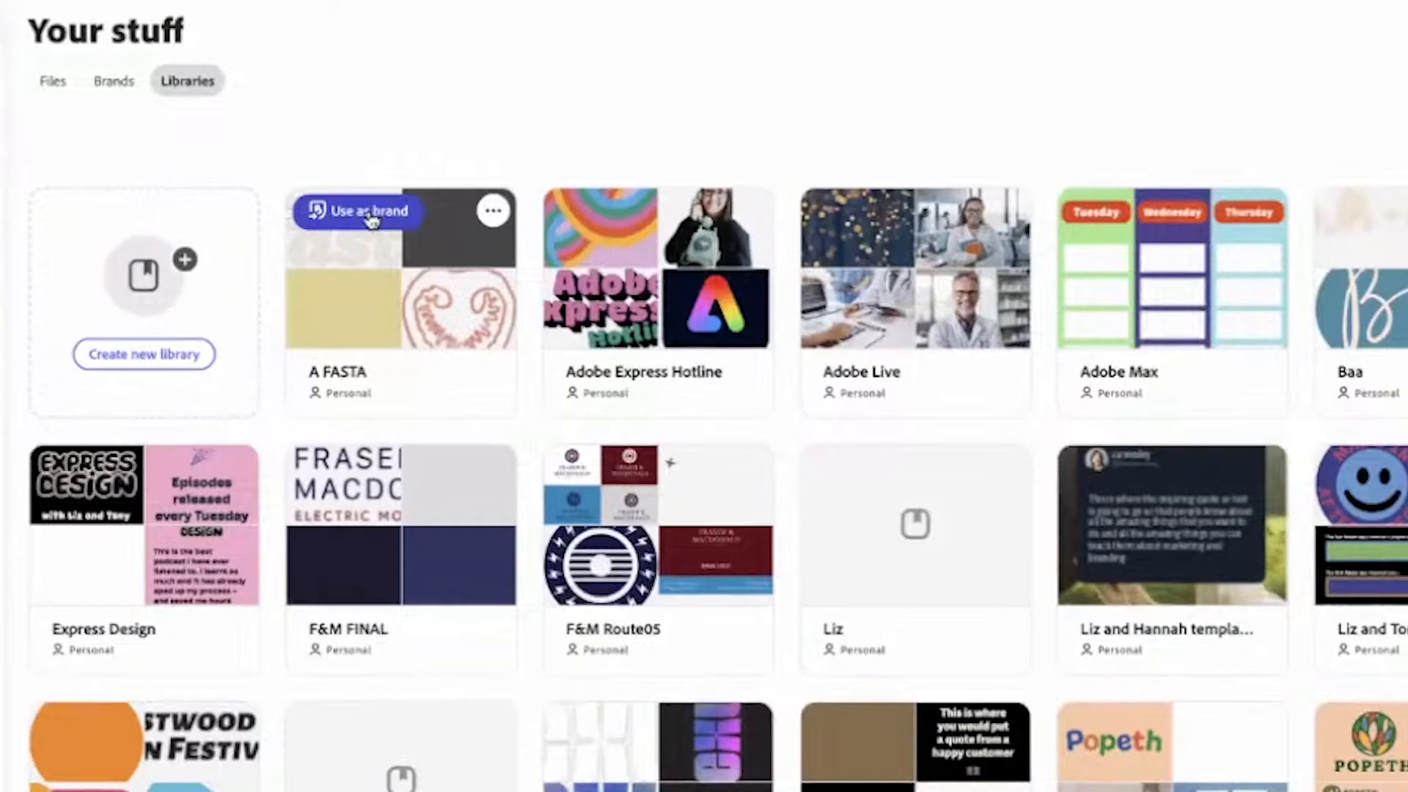
left_click(371, 212)
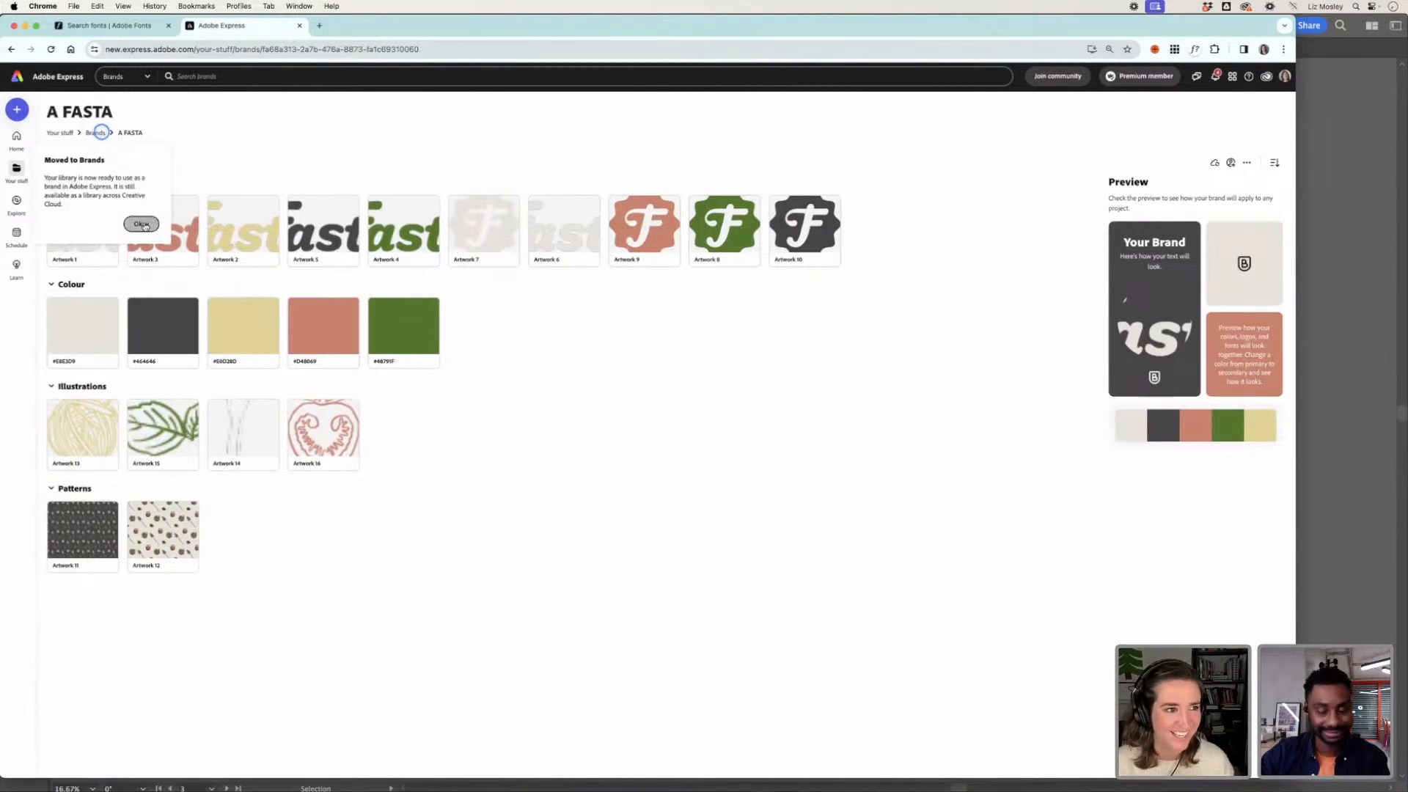
left_click(142, 224)
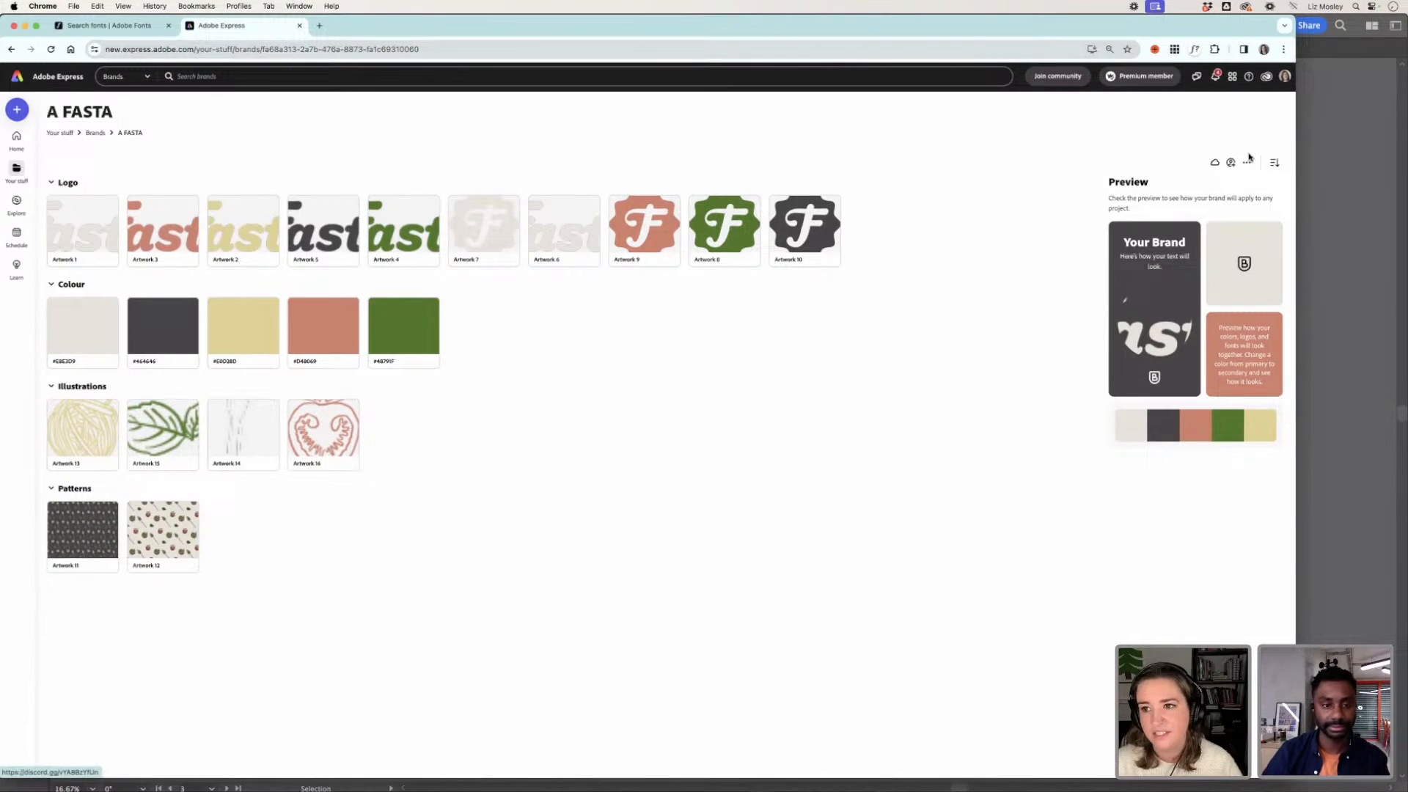
left_click(1248, 161)
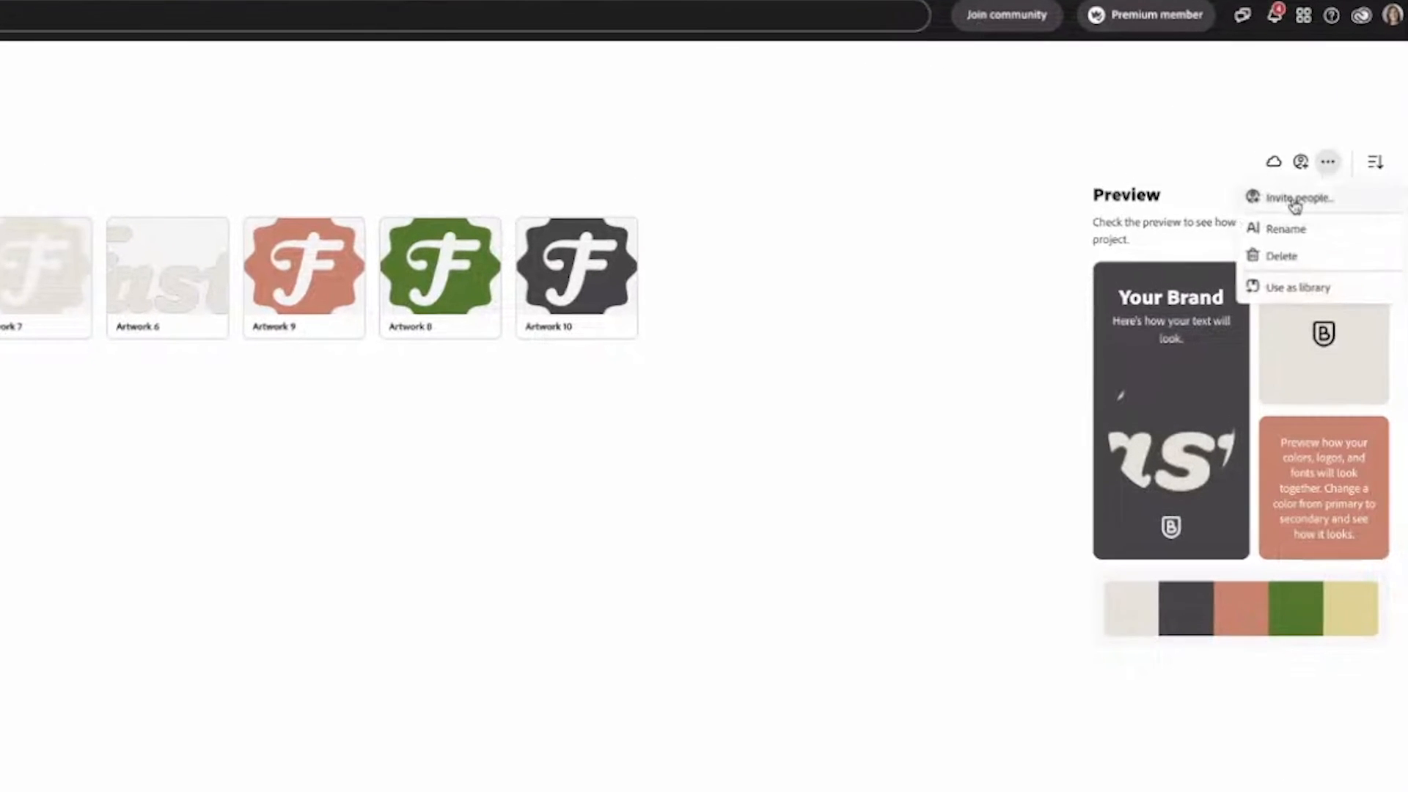
left_click(1302, 162)
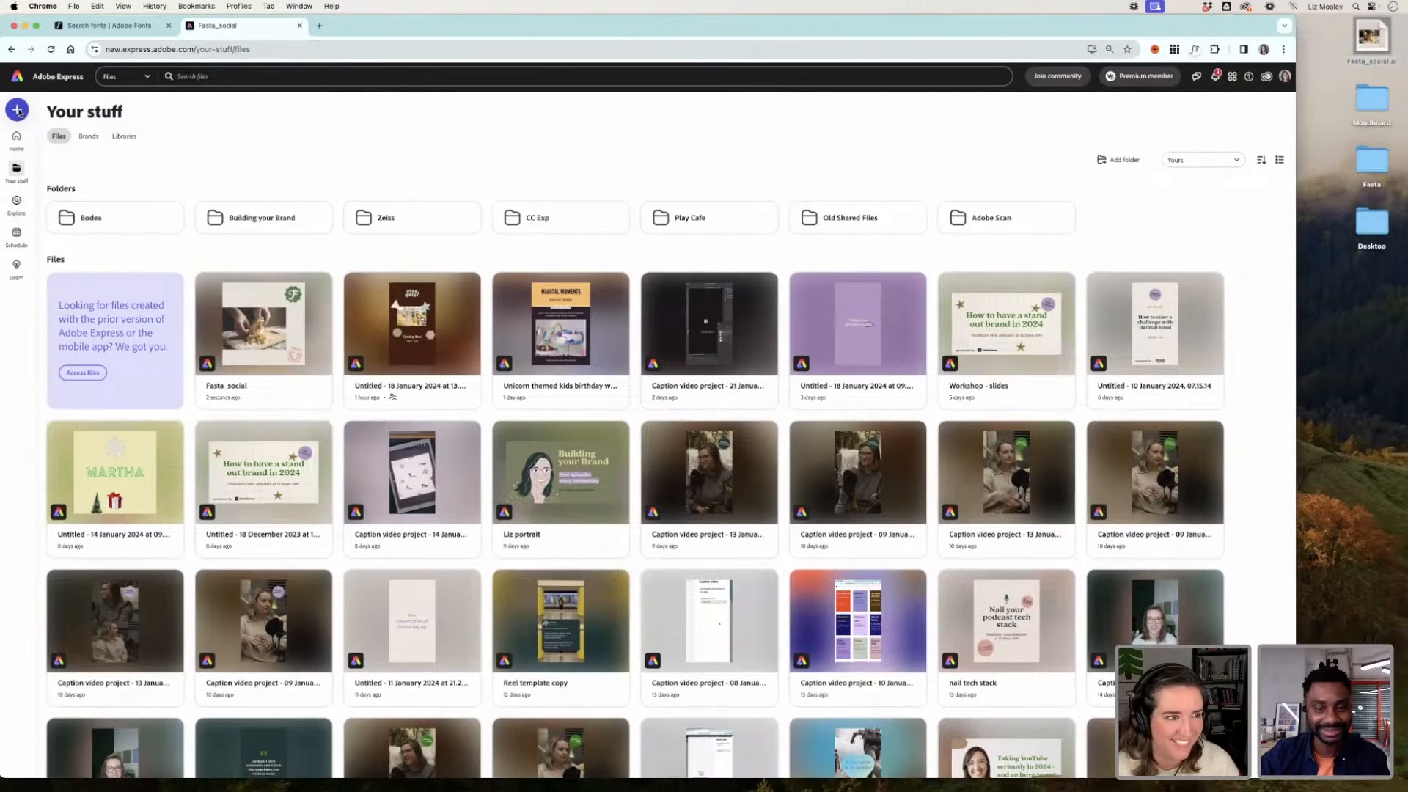
Create a new portrait design and set its background to the dark grey from the A FASTA brand colours.
left_click(16, 110)
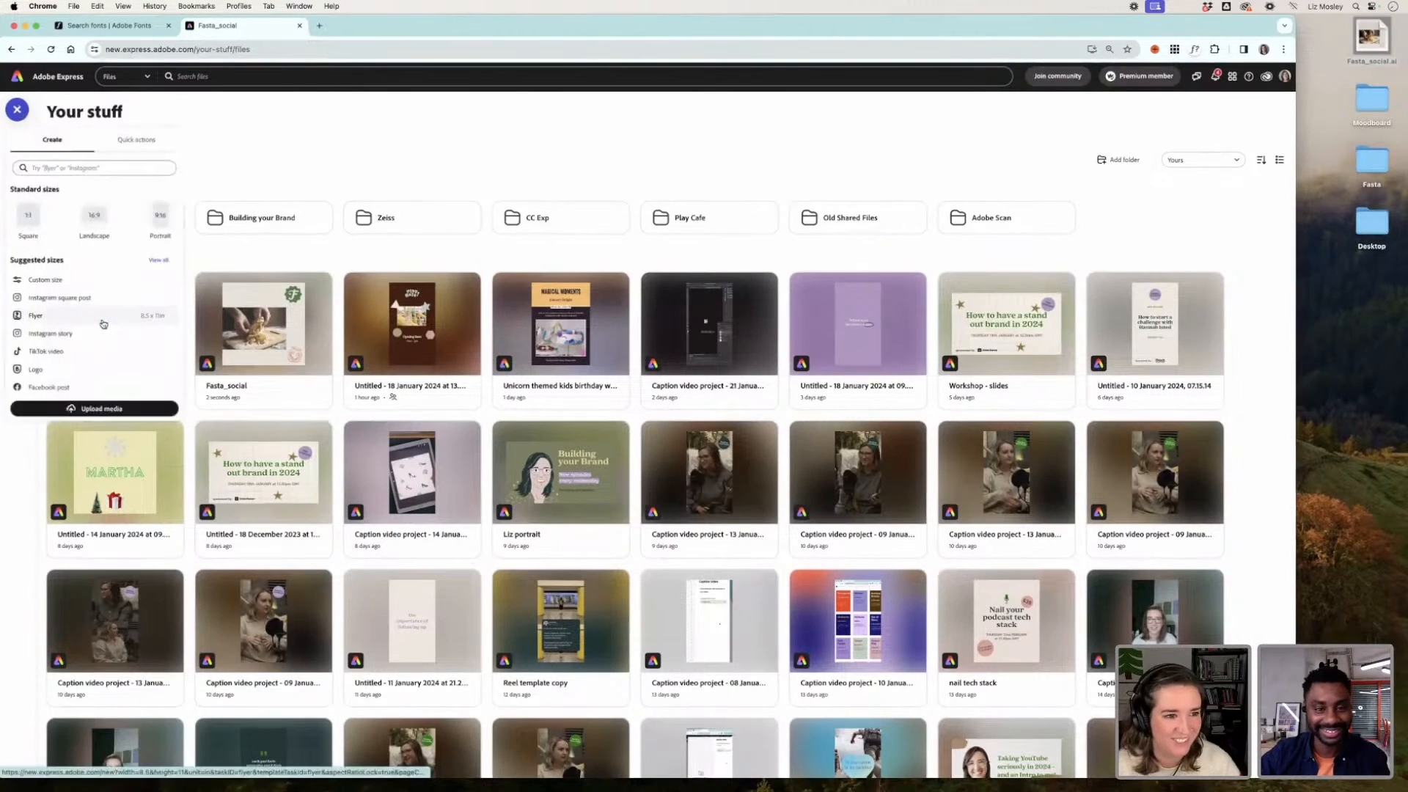
left_click(160, 218)
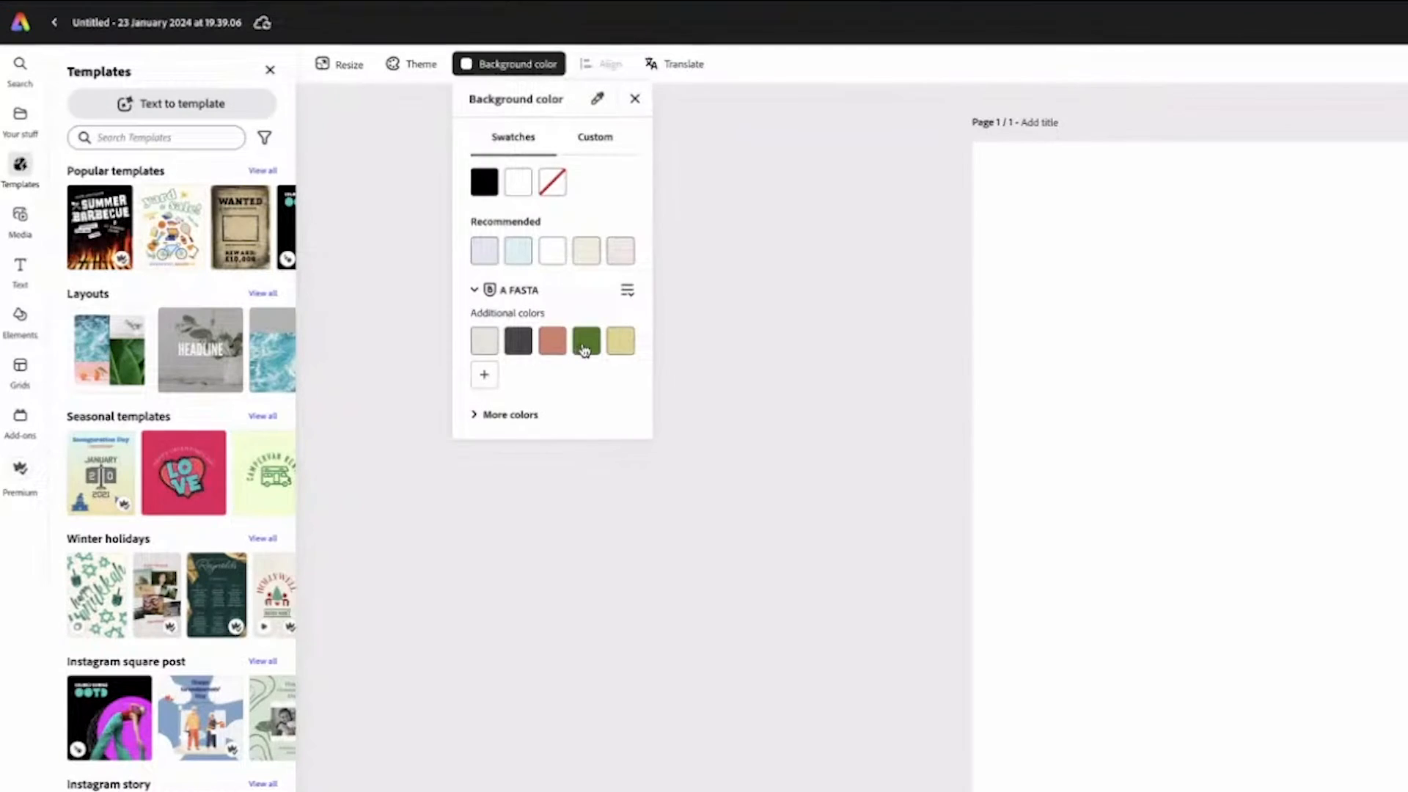
left_click(585, 349)
left_click(517, 341)
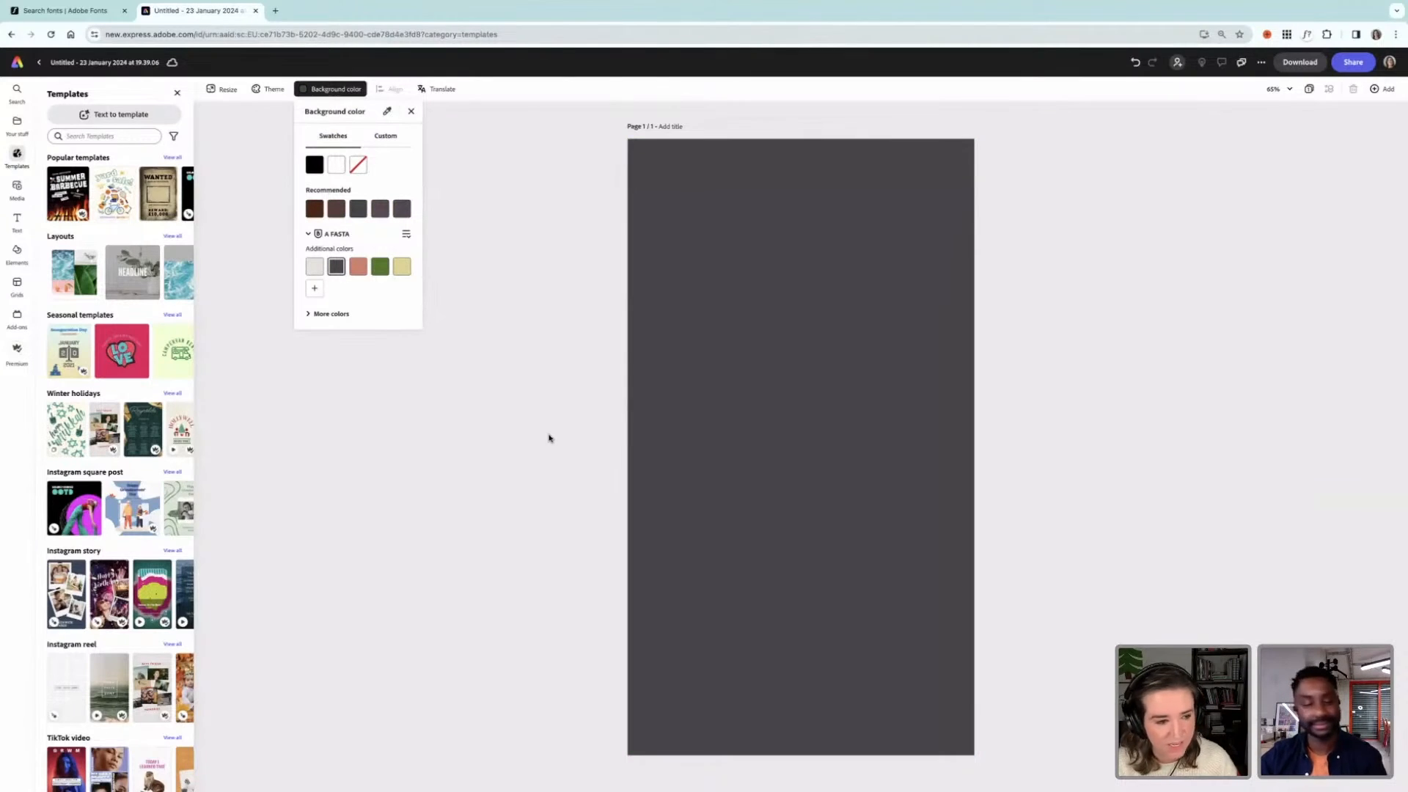
left_click(852, 609)
Search the stock photos for pasta and place the picture of hands lifting fresh pasta on the page.
left_click(27, 172)
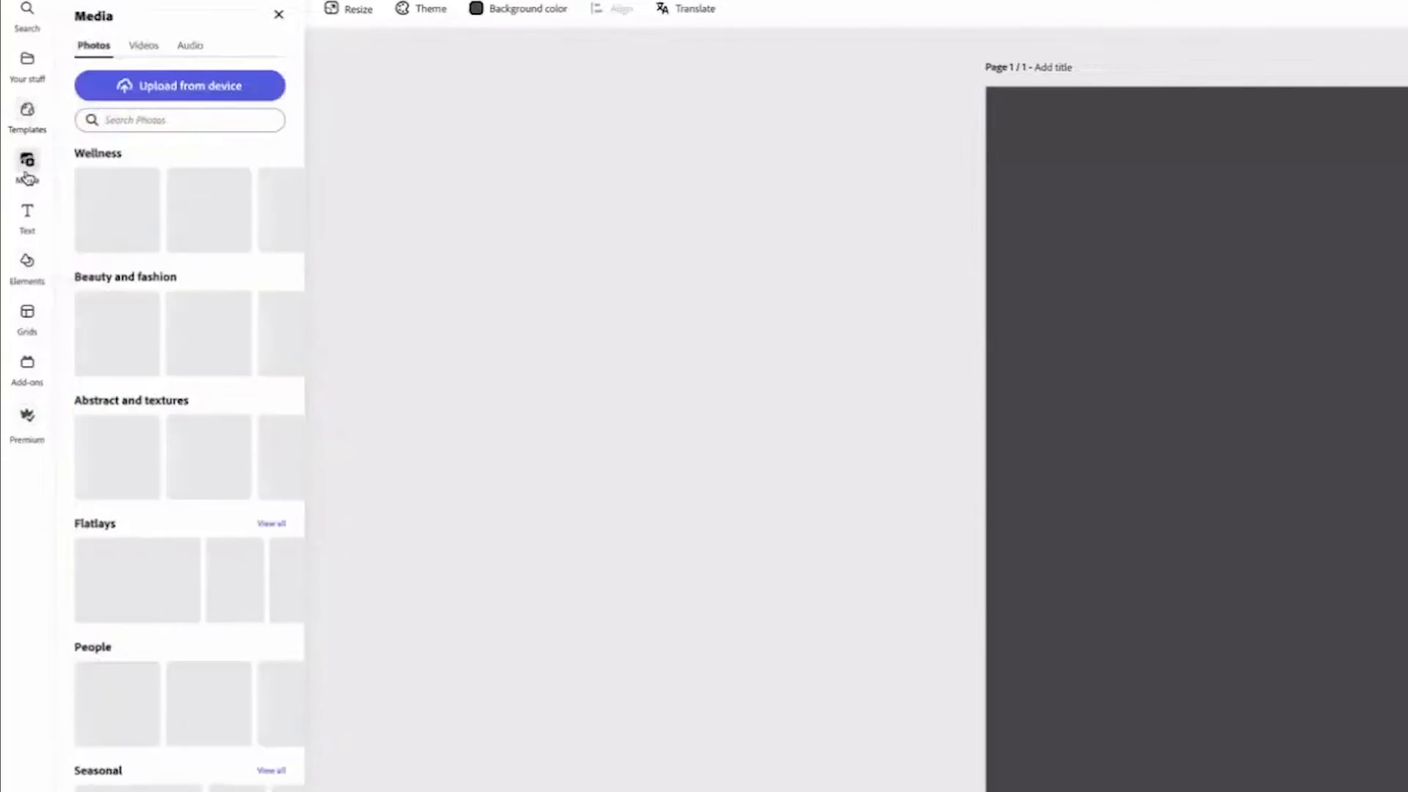
left_click(120, 156)
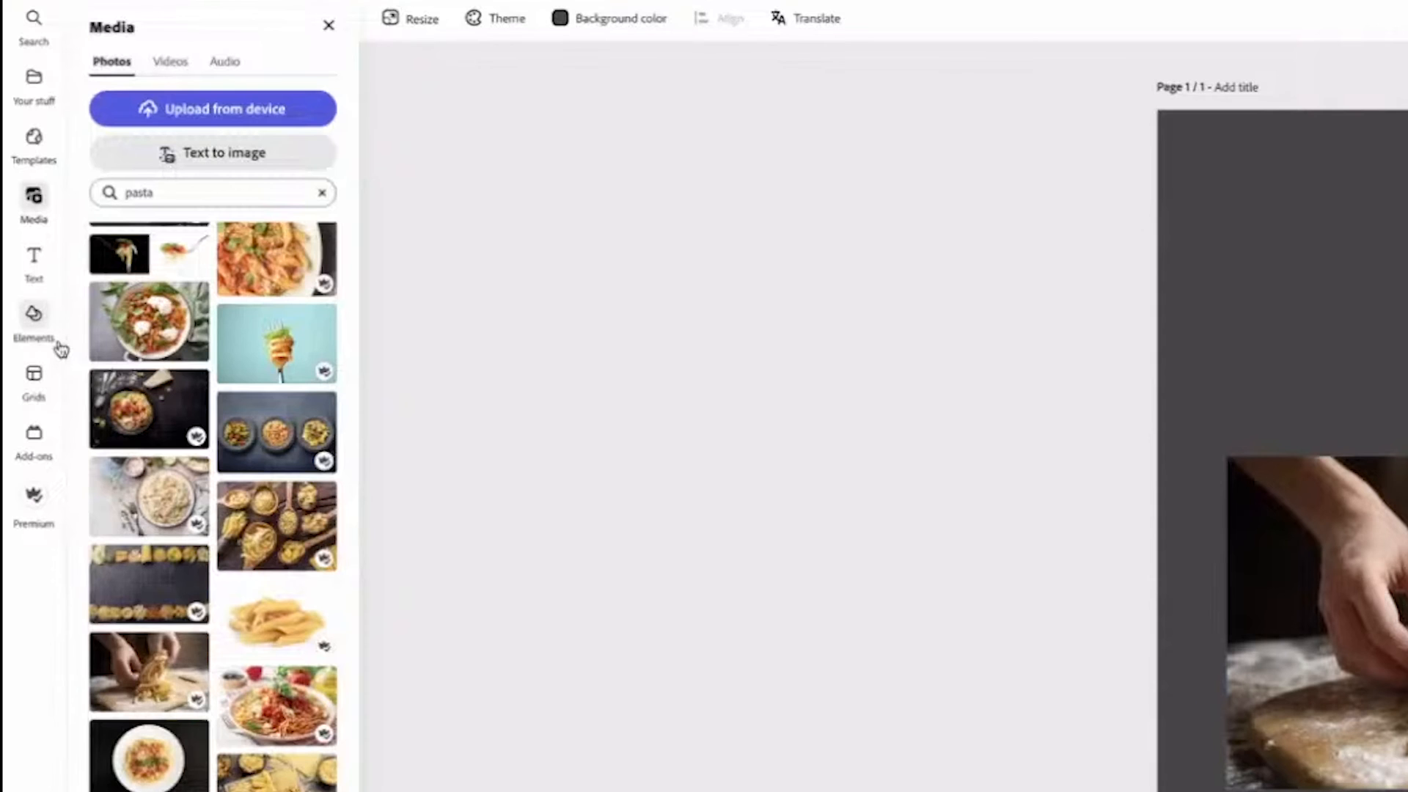
Add the off-white F badge, the yellow pasta illustration and the green basil illustration from the A FASTA brand around the photo.
left_click(30, 89)
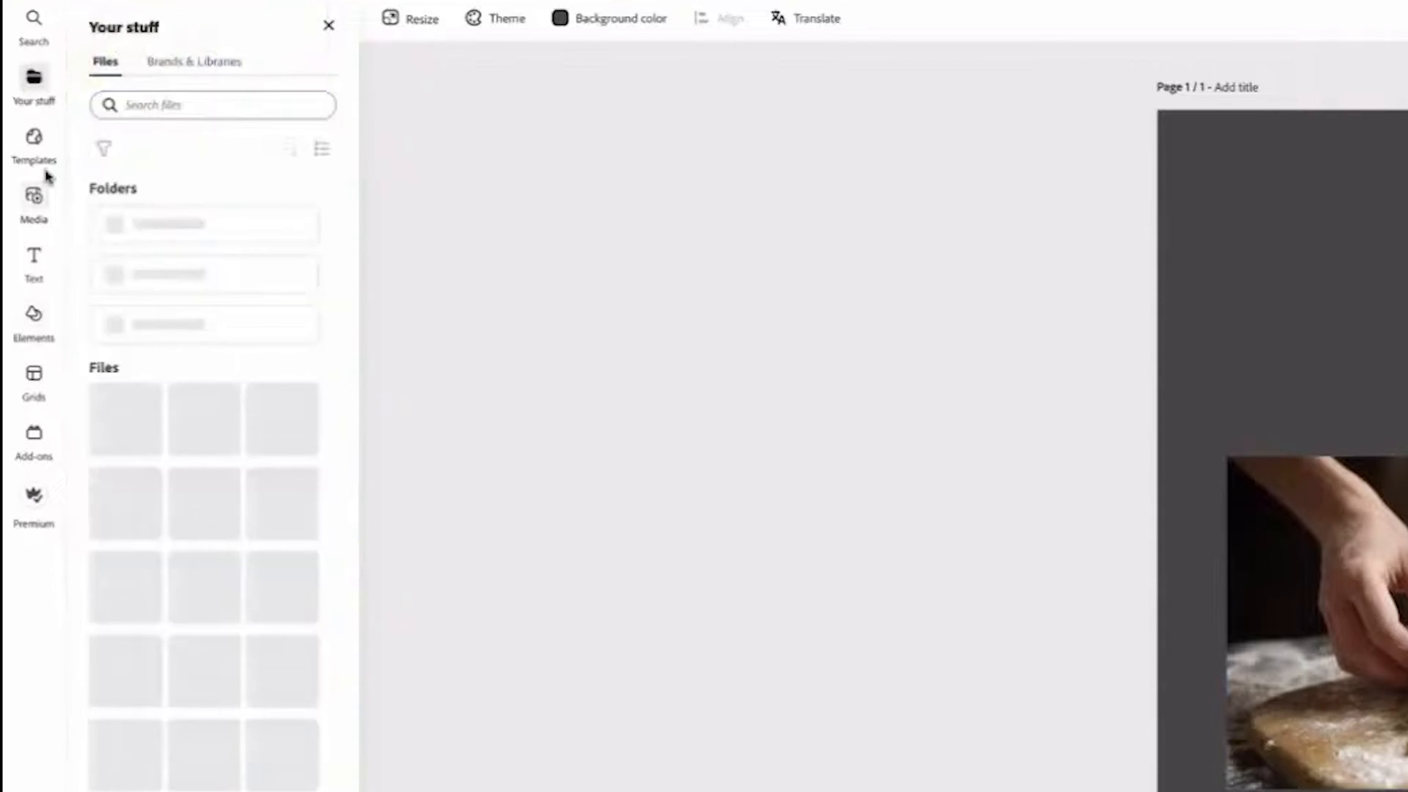
left_click(184, 61)
left_click(170, 220)
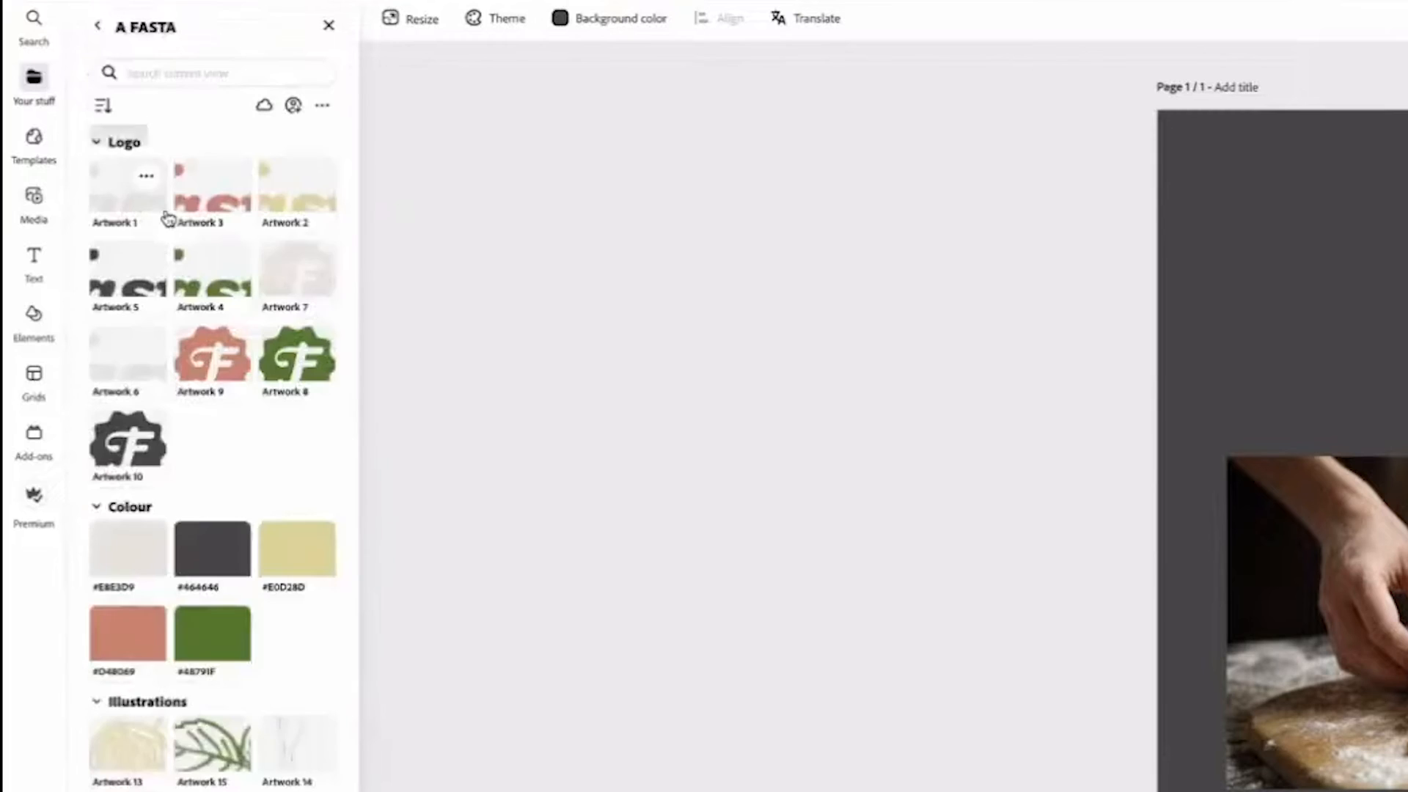
left_click(297, 356)
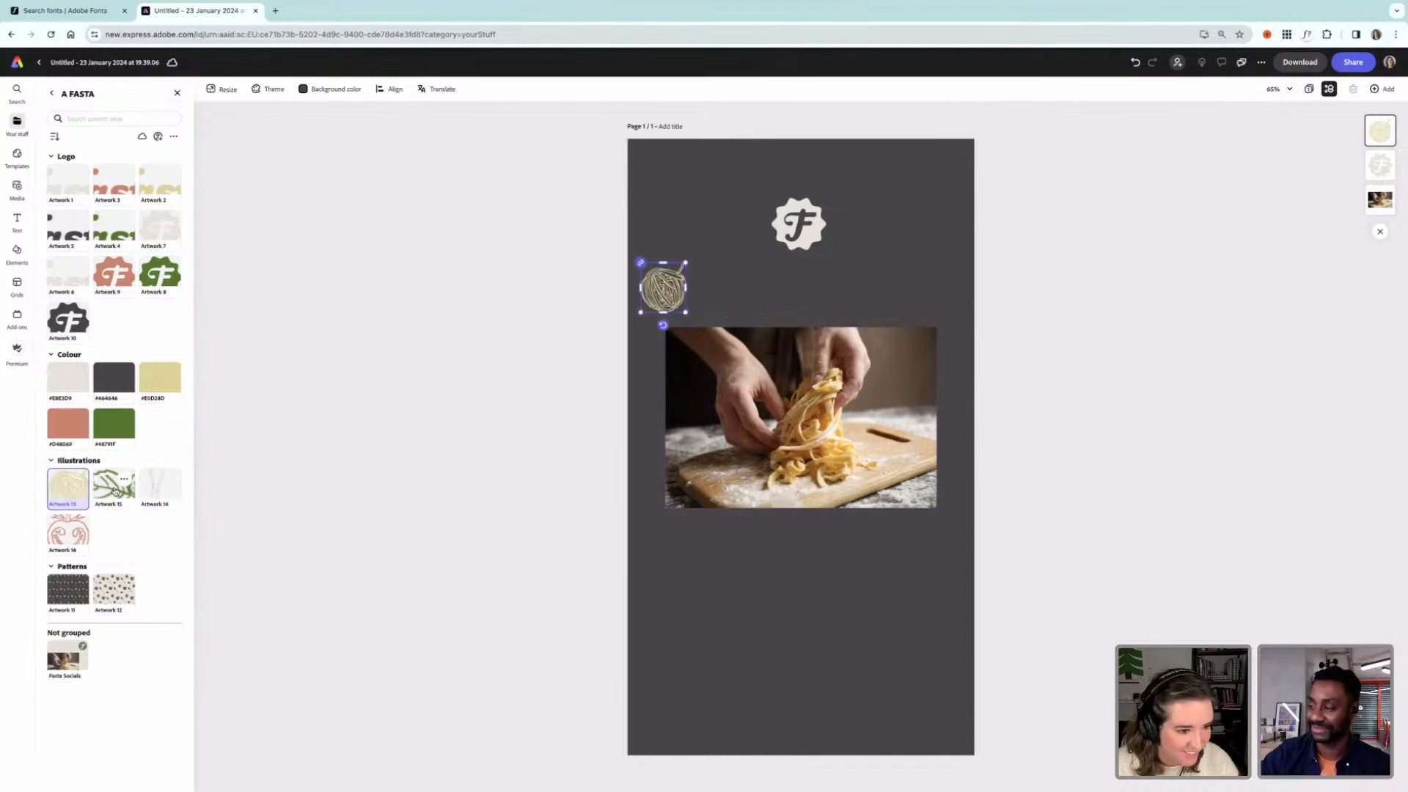
left_click(114, 488)
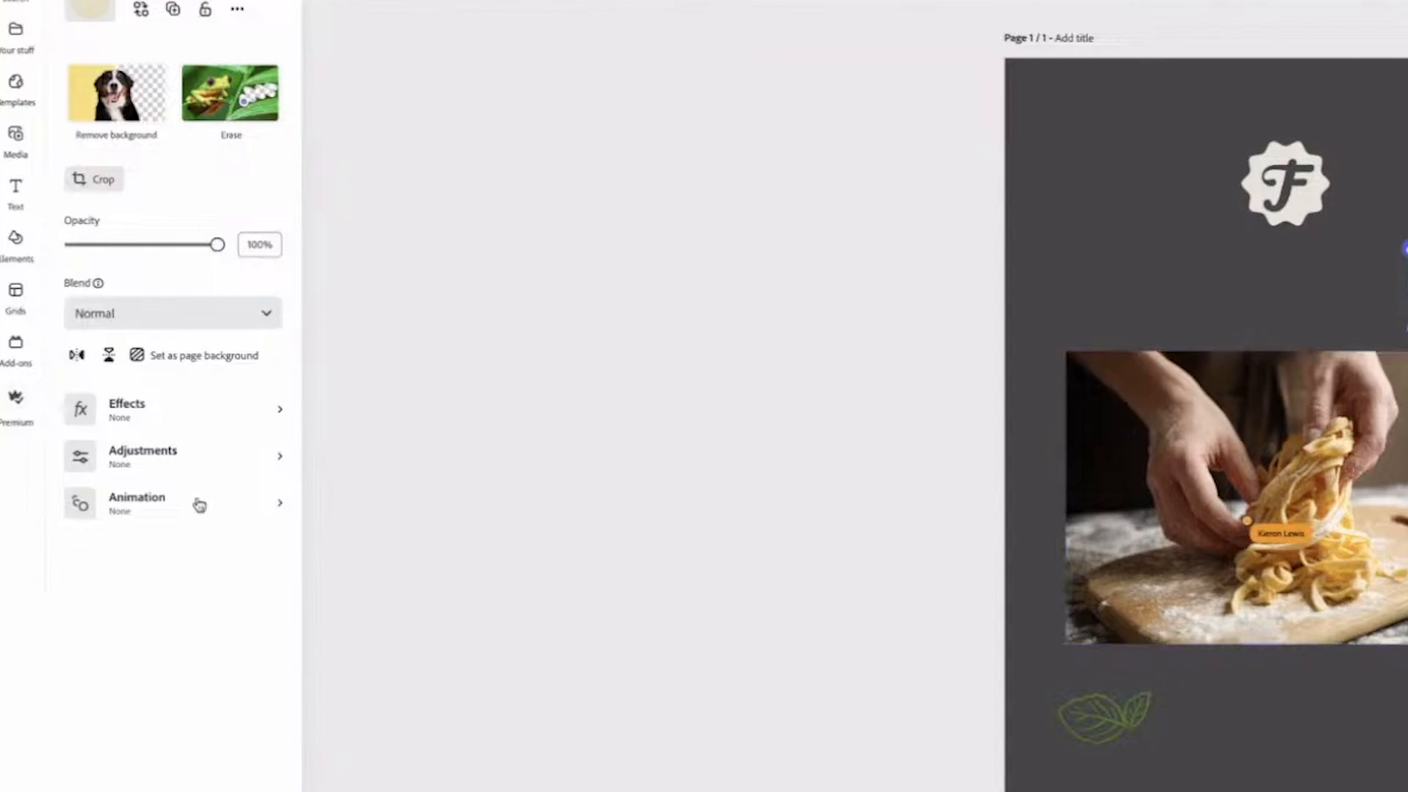
Animate the yellow Fasta logo below the photo with a Slide In entrance and the Breathe looping animation.
left_click(195, 503)
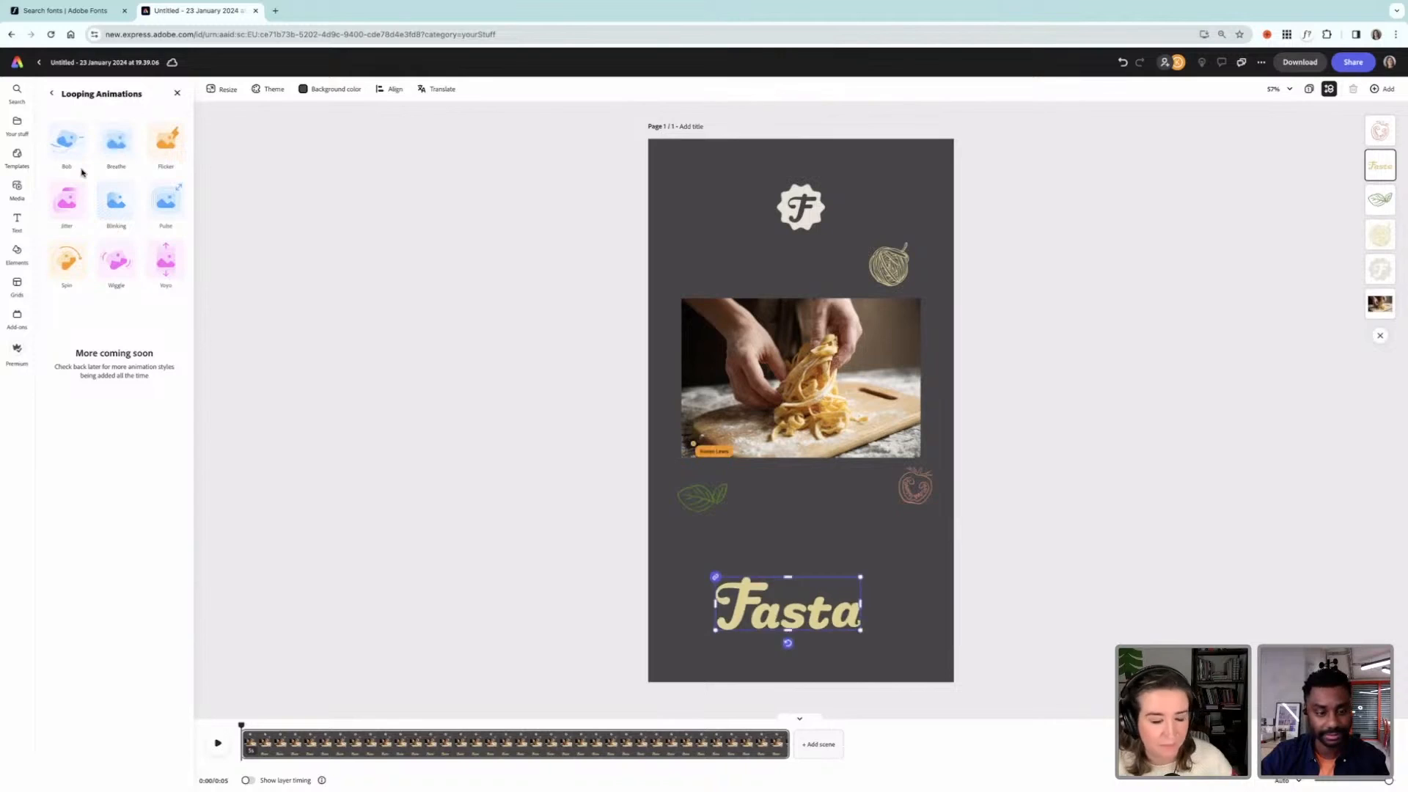
left_click(121, 150)
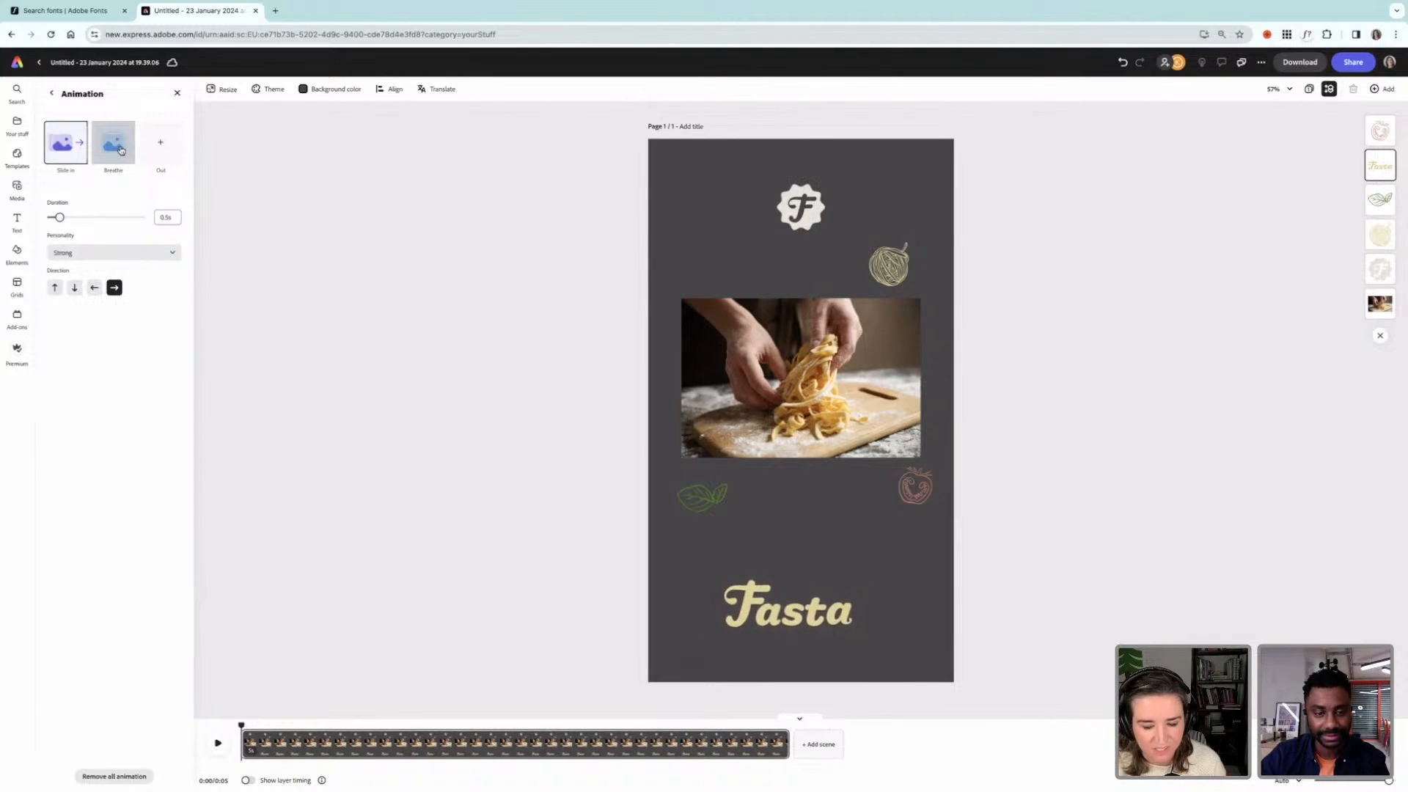